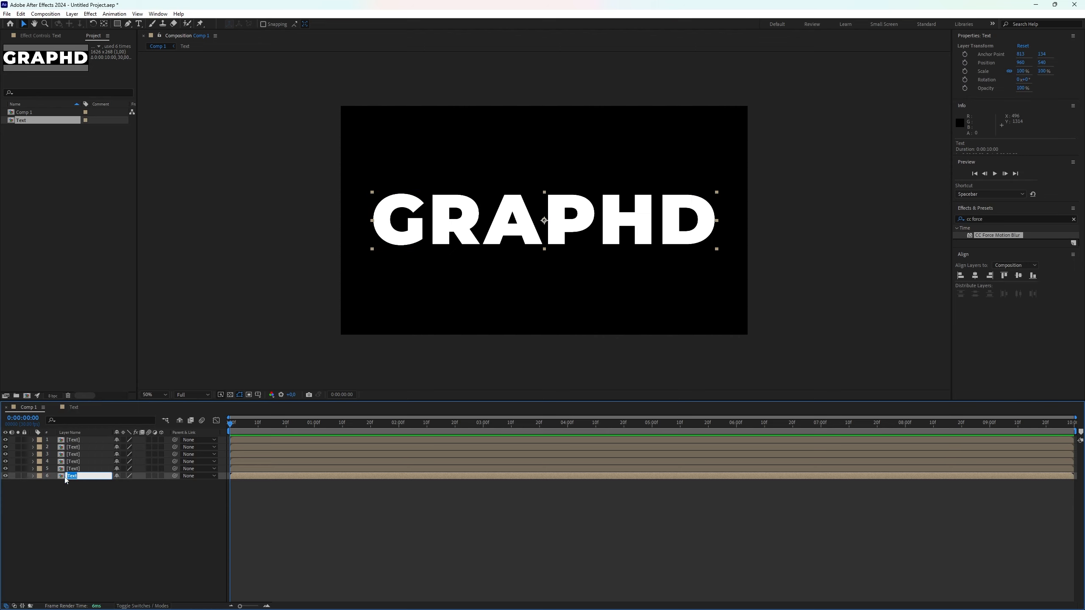
Rename the sixth text layer as G
text(G)
click(20, 536)
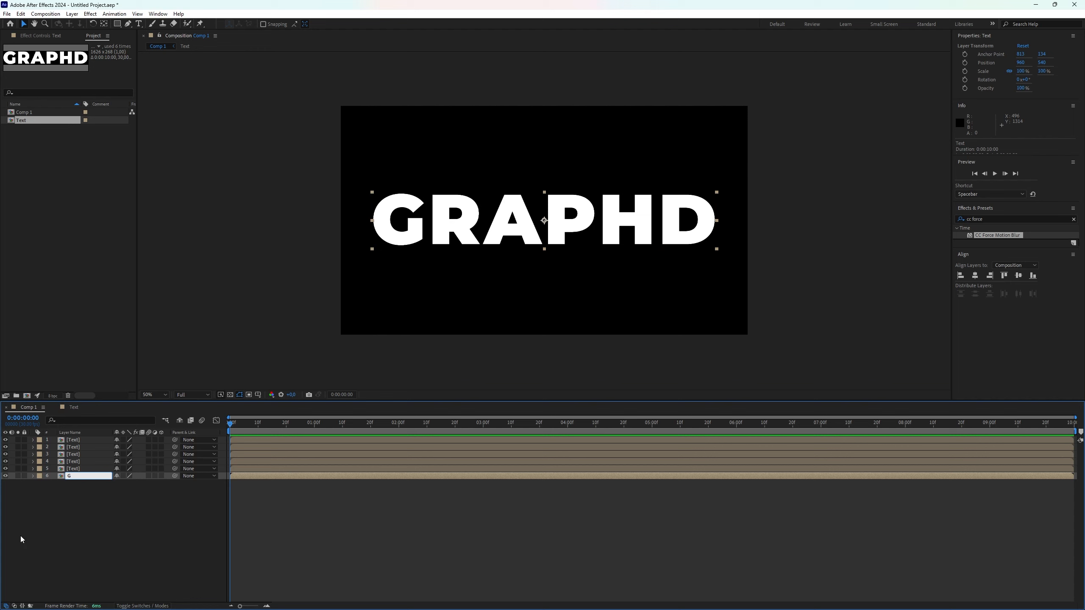
right_click(75, 469)
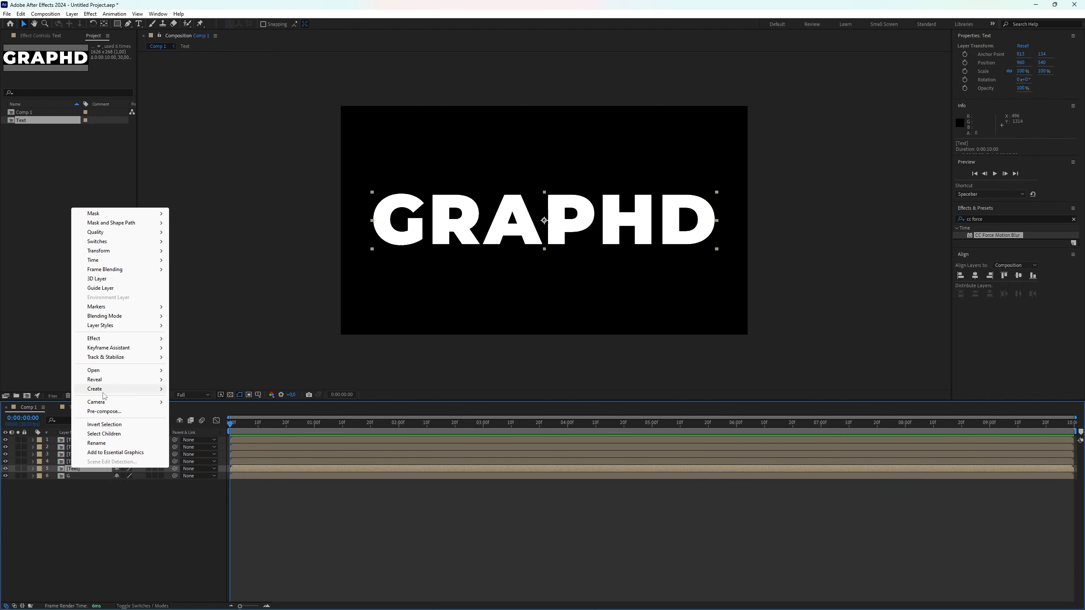
mouse_move(105, 390)
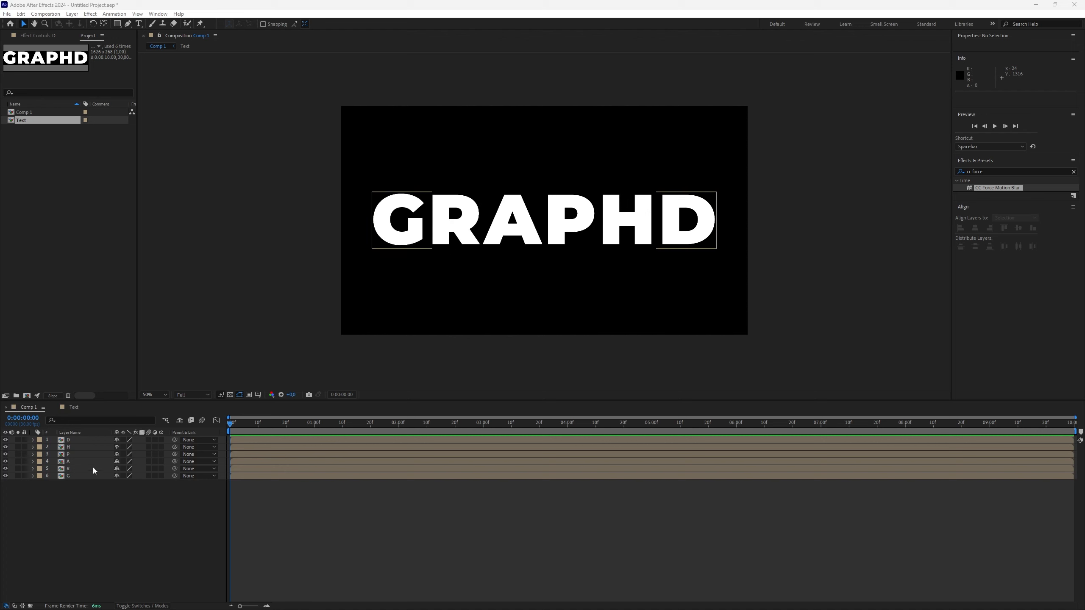
Draw a rectangular mask around the G letter on the G layer
click(79, 476)
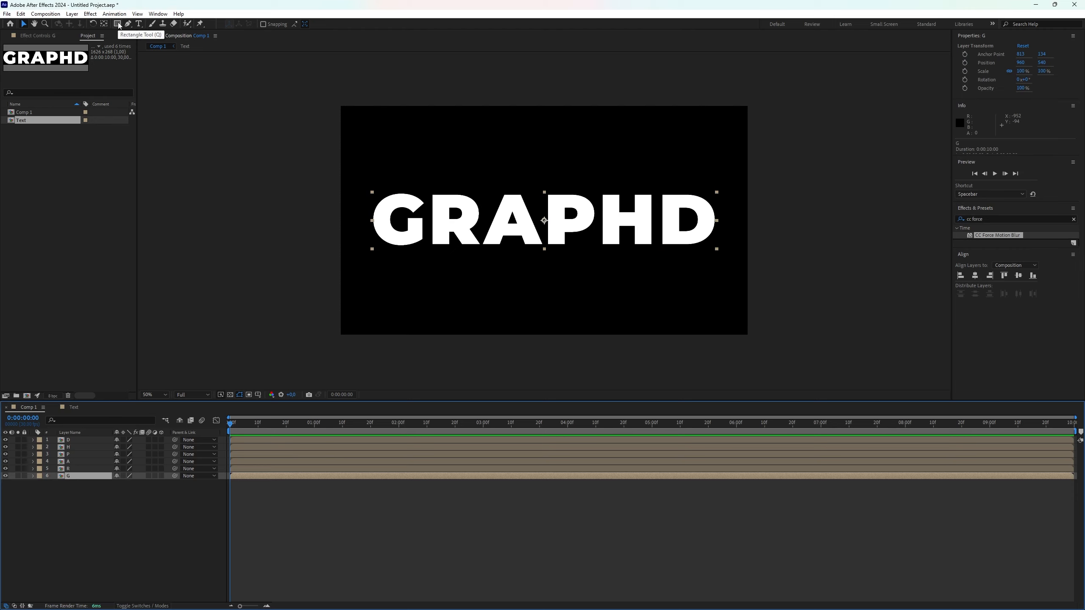
key(q)
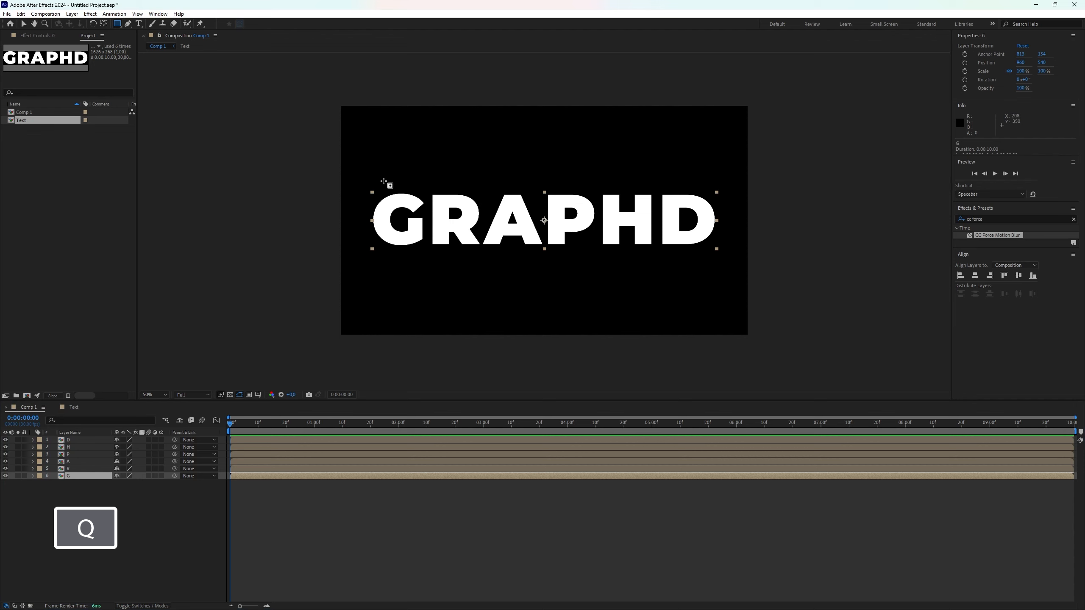
mouse_move(372, 193)
mouse_down()
mouse_move(406, 254)
mouse_move(428, 248)
mouse_up()
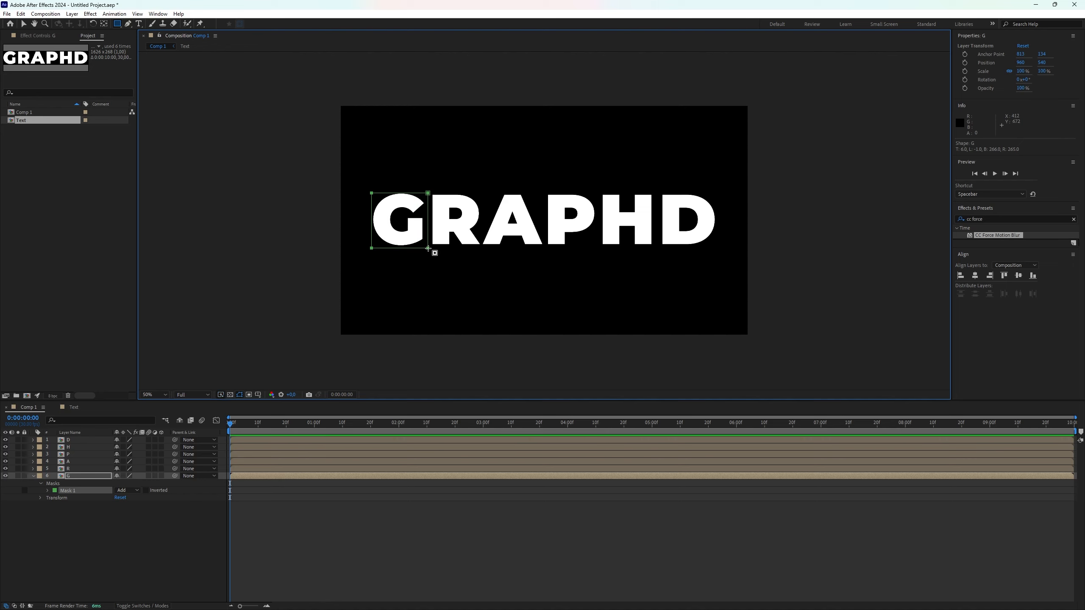
key(ctrl+z)
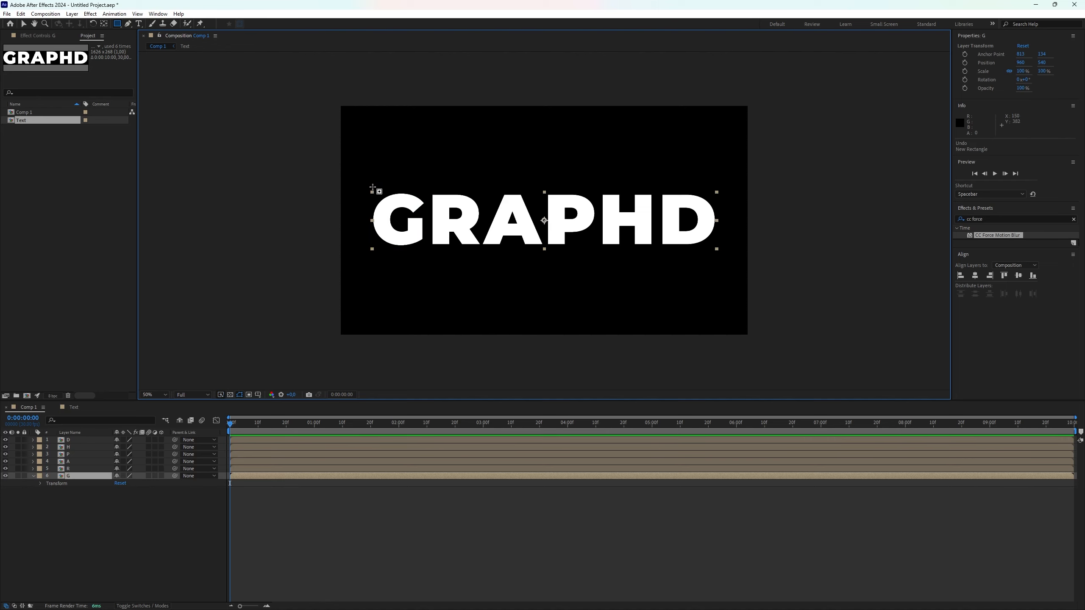
mouse_move(373, 188)
mouse_down()
mouse_move(410, 252)
mouse_move(429, 253)
mouse_up()
key(ctrl+z)
drag(369, 189, 427, 250)
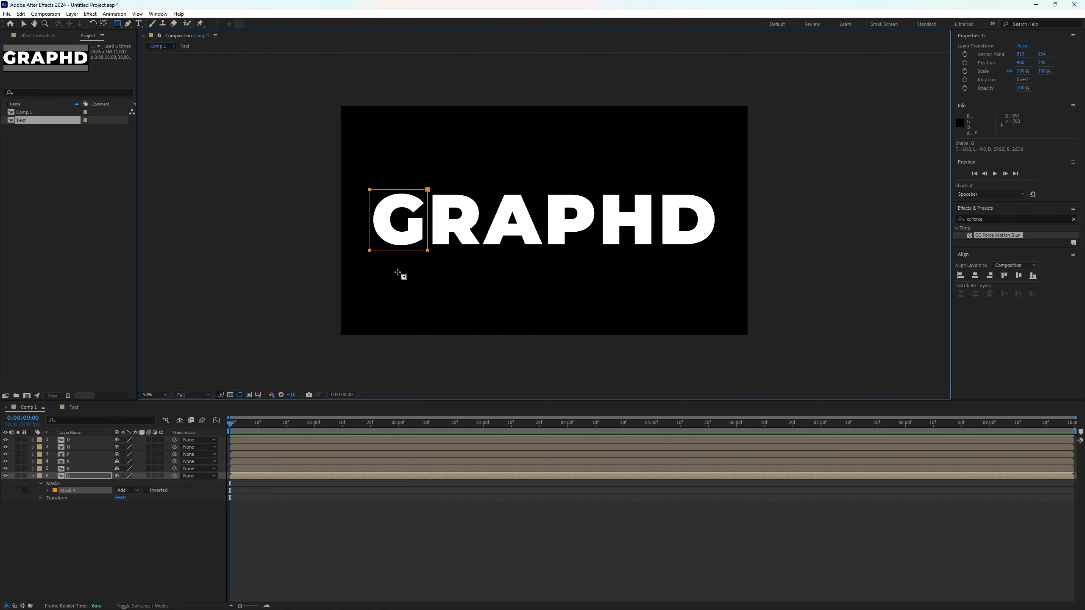
Draw rectangular masks around the R and A letters on their own layers
click(84, 469)
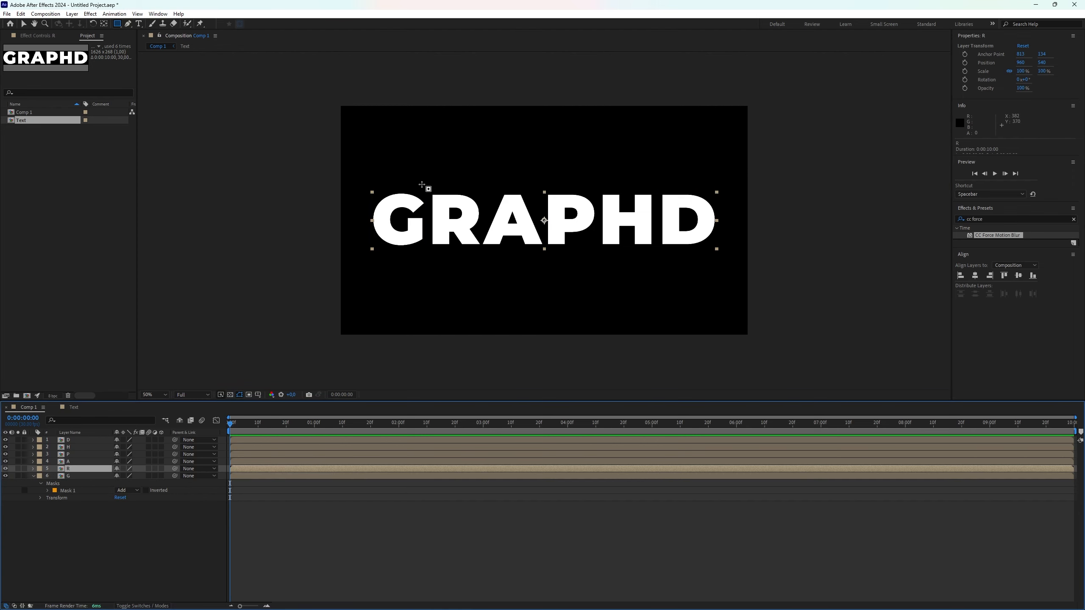
drag(429, 189, 483, 250)
key(q)
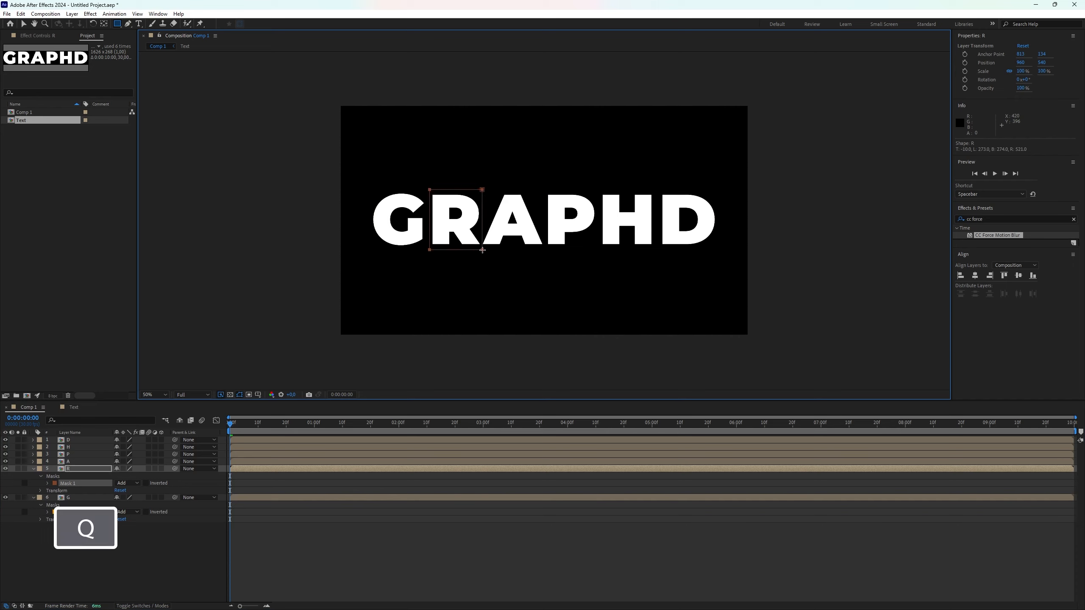
drag(483, 251, 482, 250)
click(75, 462)
drag(481, 189, 546, 251)
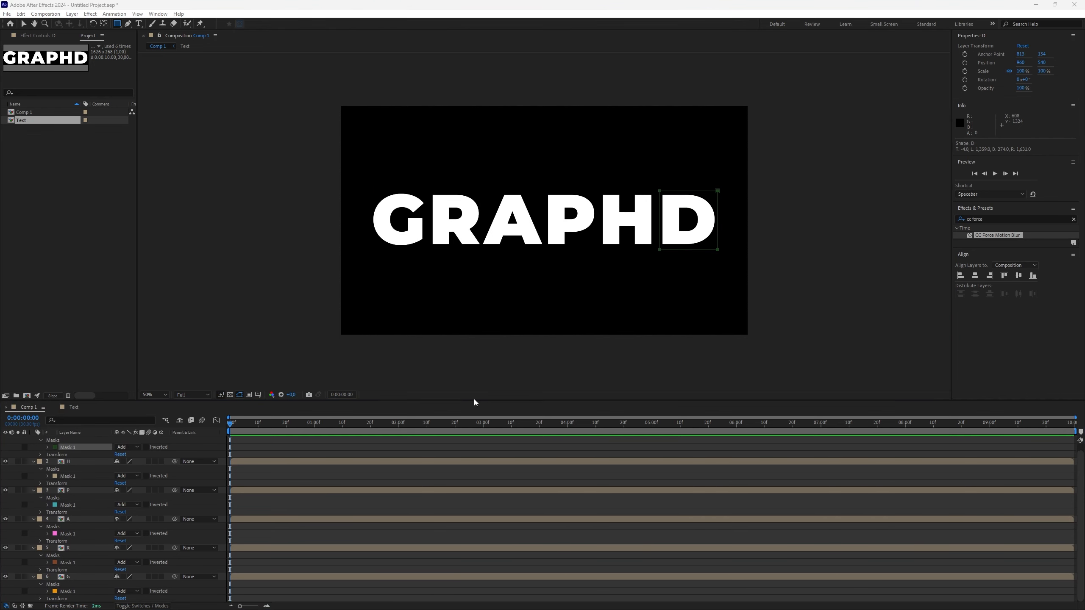
Search the effects for Offset and apply it to the G layer
drag(472, 401, 456, 326)
click(94, 528)
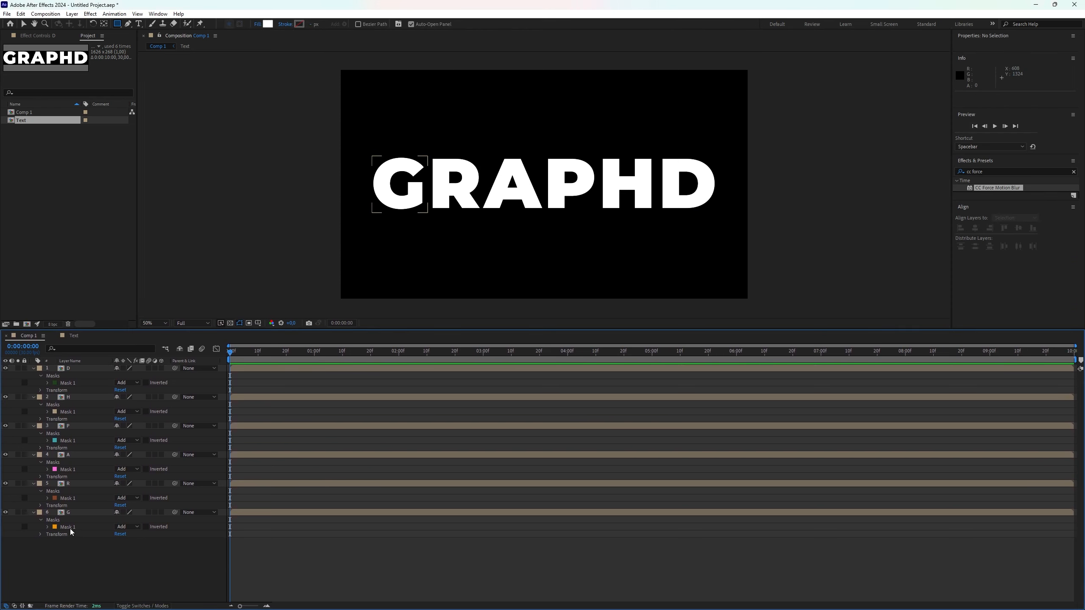
click(89, 513)
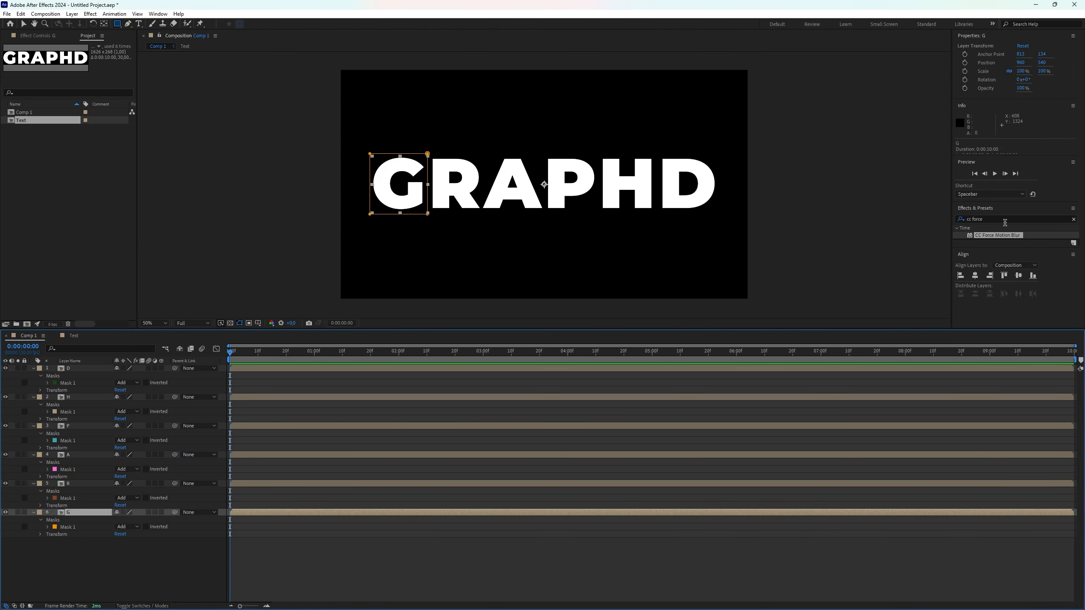
click(1004, 219)
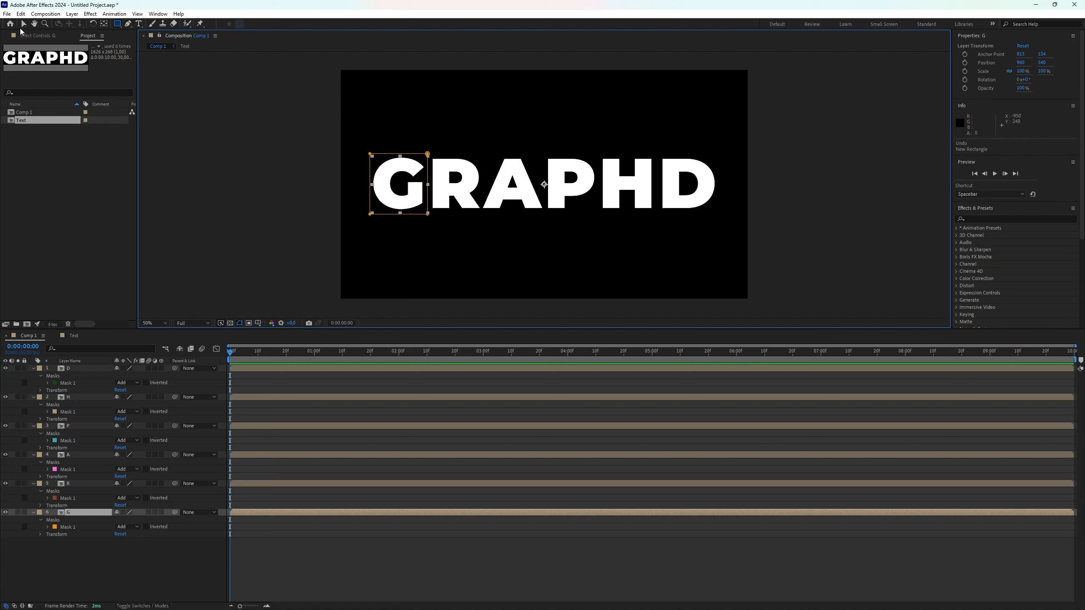
click(157, 14)
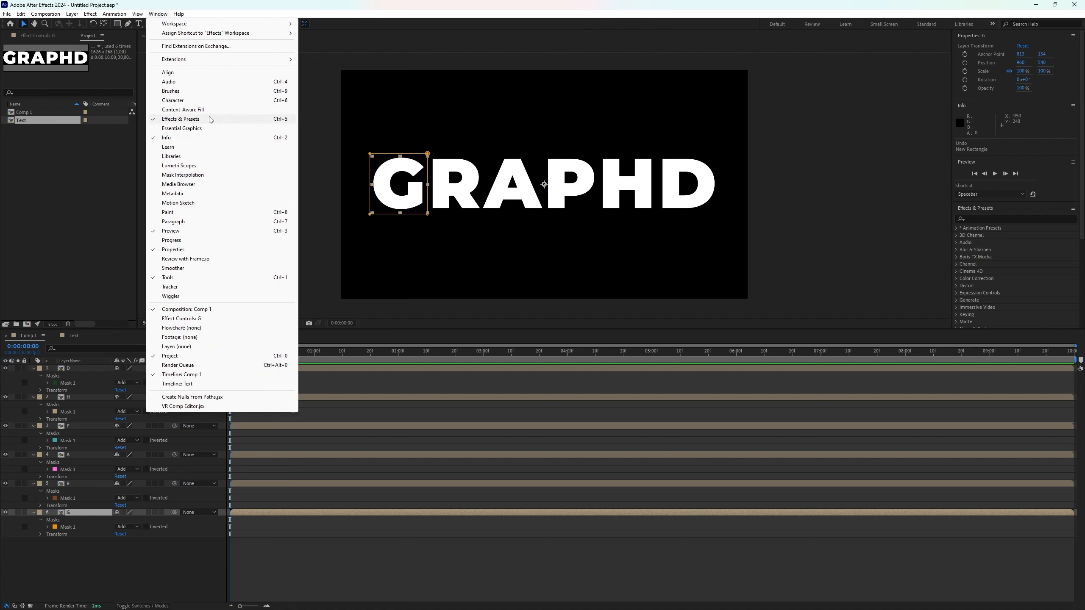
click(995, 219)
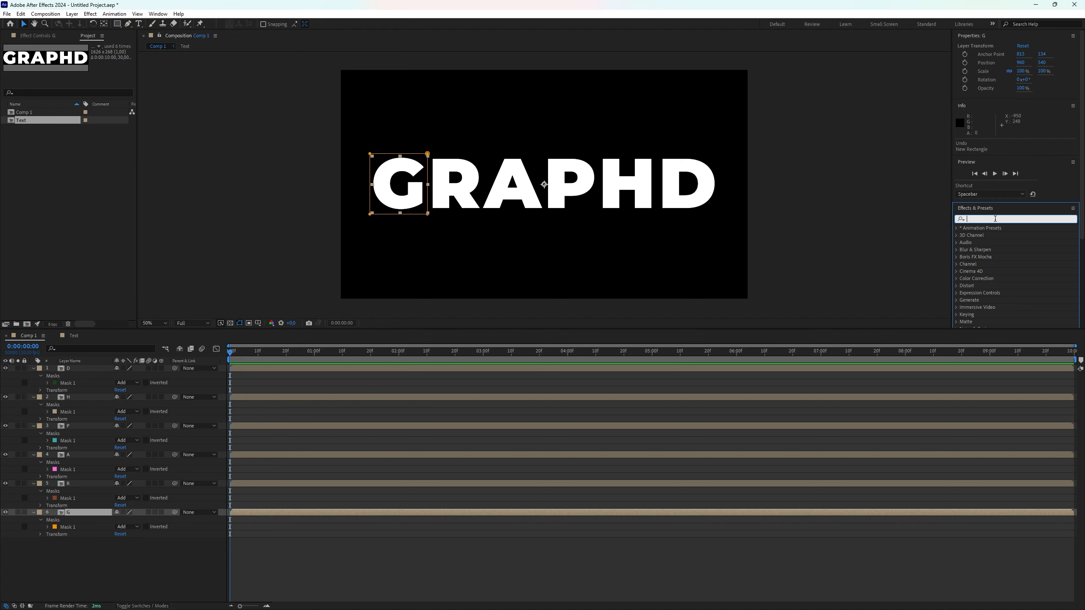
text(offset)
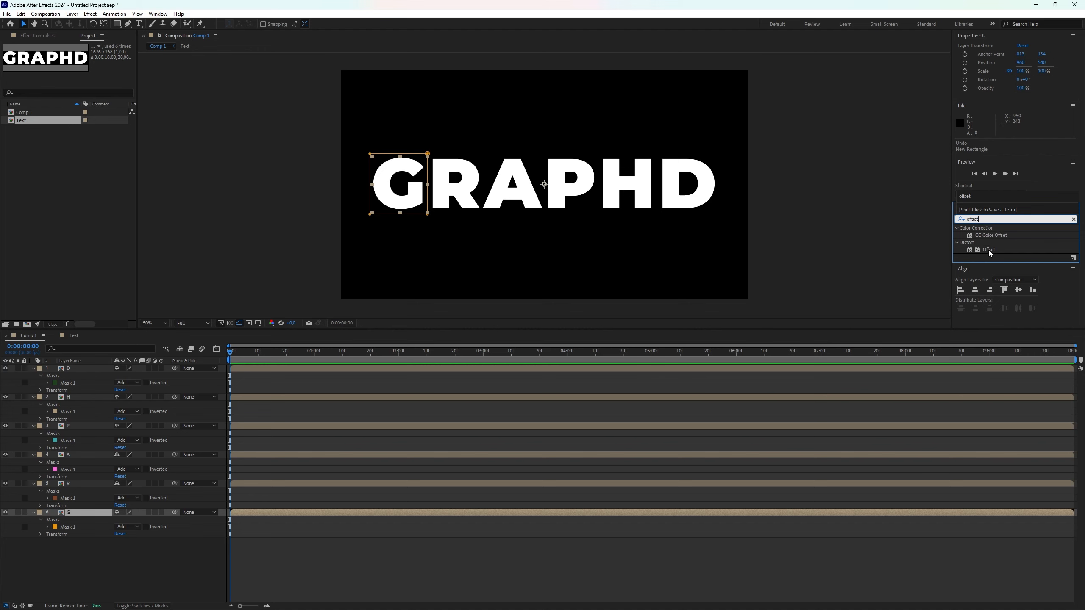
drag(989, 251, 85, 515)
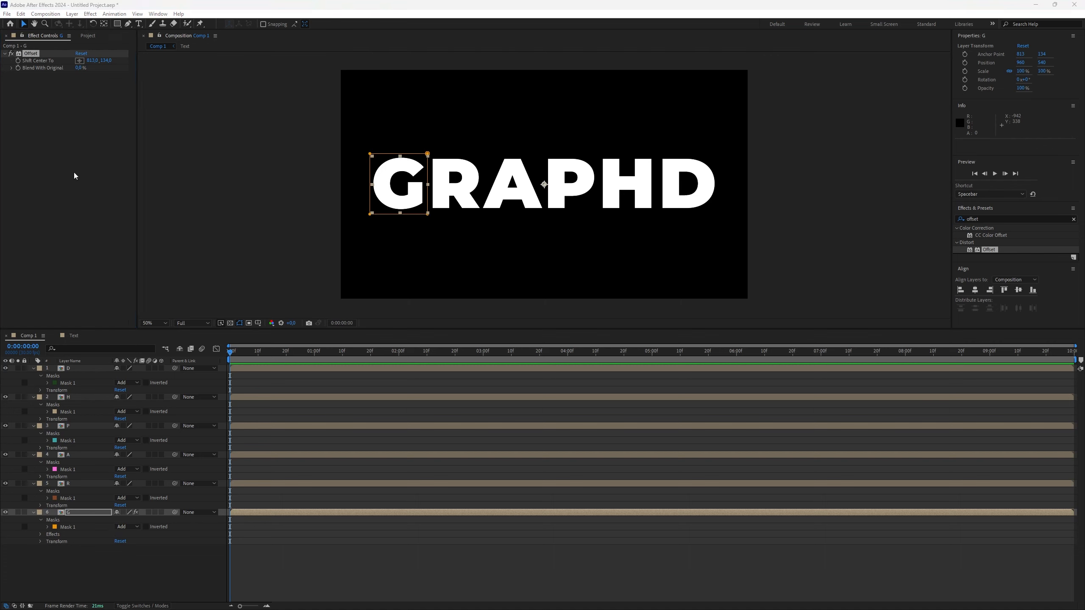
Set a Shift Center To keyframe on the G layer and move it to 8 seconds
click(18, 62)
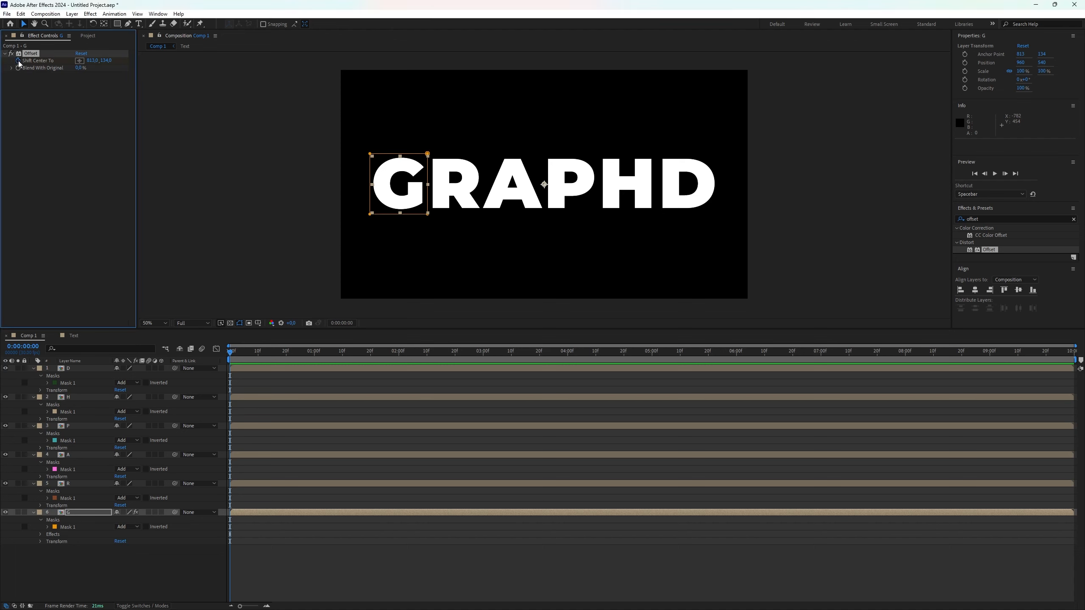
click(94, 505)
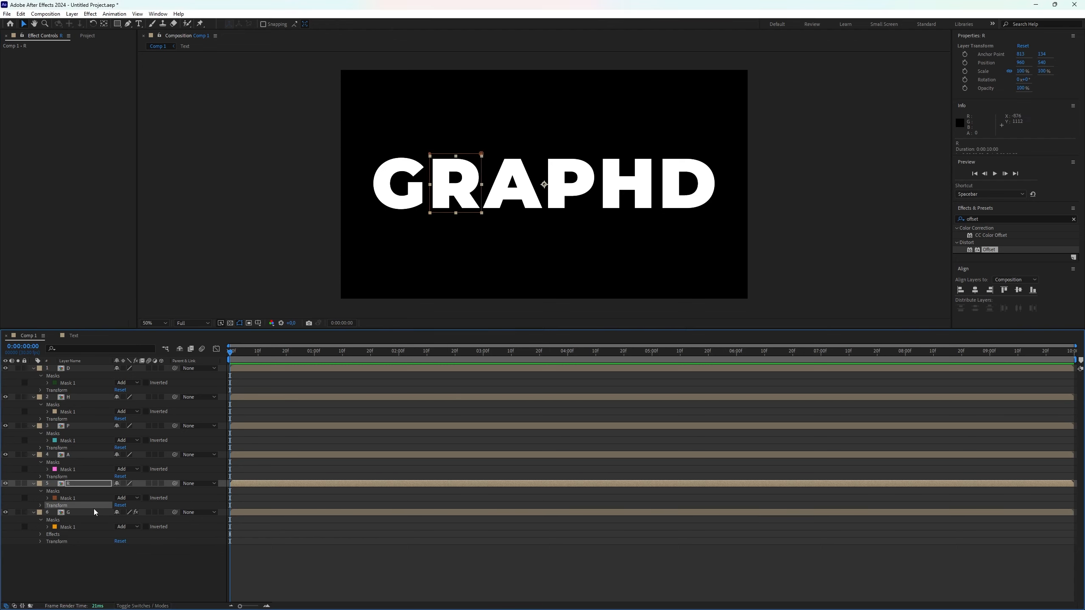
click(94, 512)
key(u)
key(u)
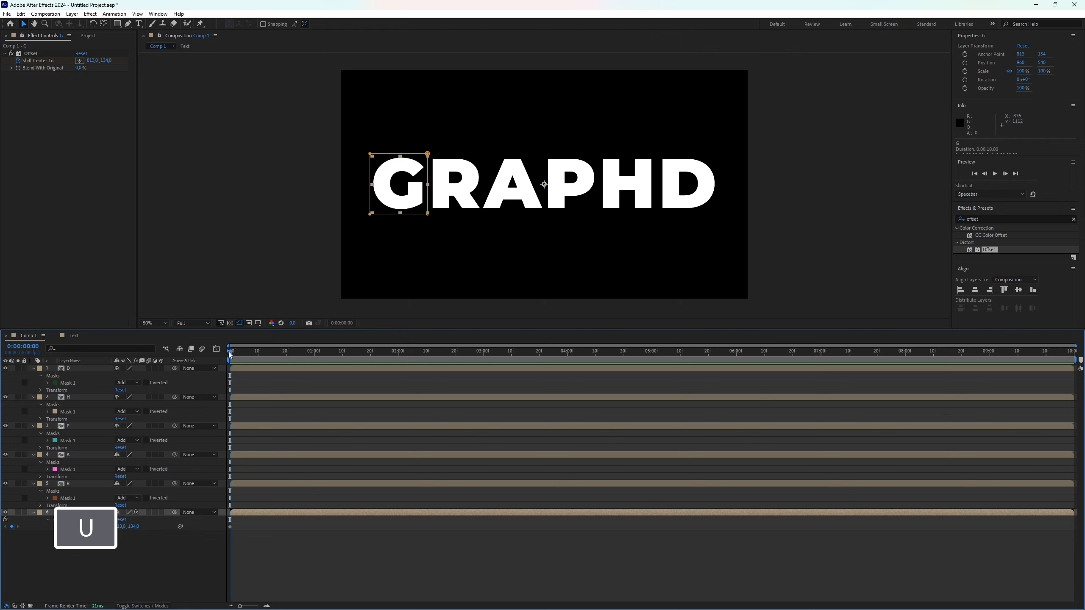
drag(229, 352, 905, 406)
click(89, 527)
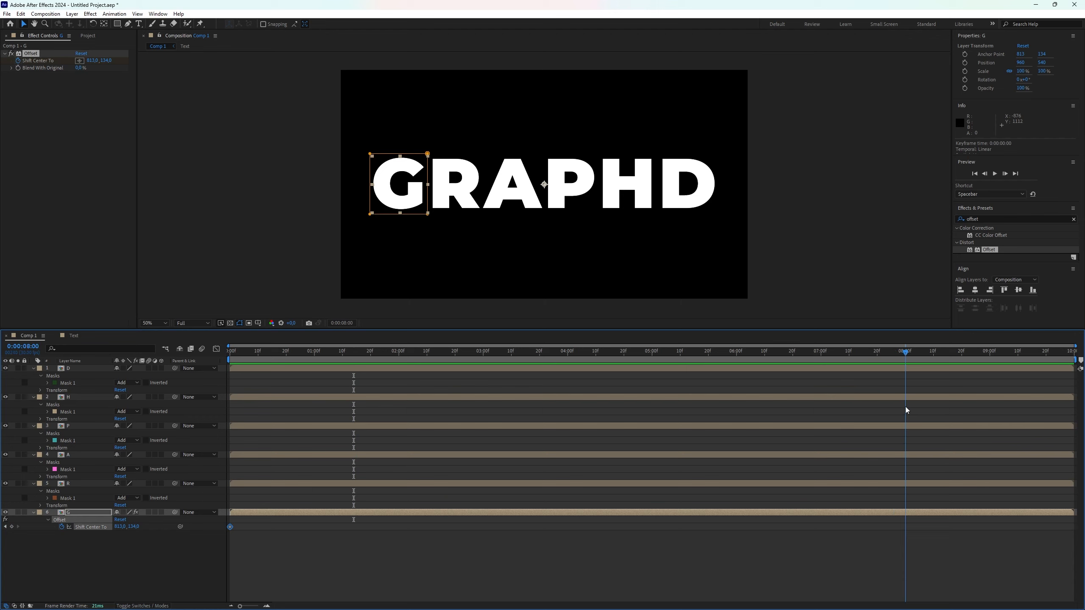
drag(230, 527, 907, 577)
Copy the G layer's Offset keyframe and paste it onto the other five letter layers
key(ctrl+c)
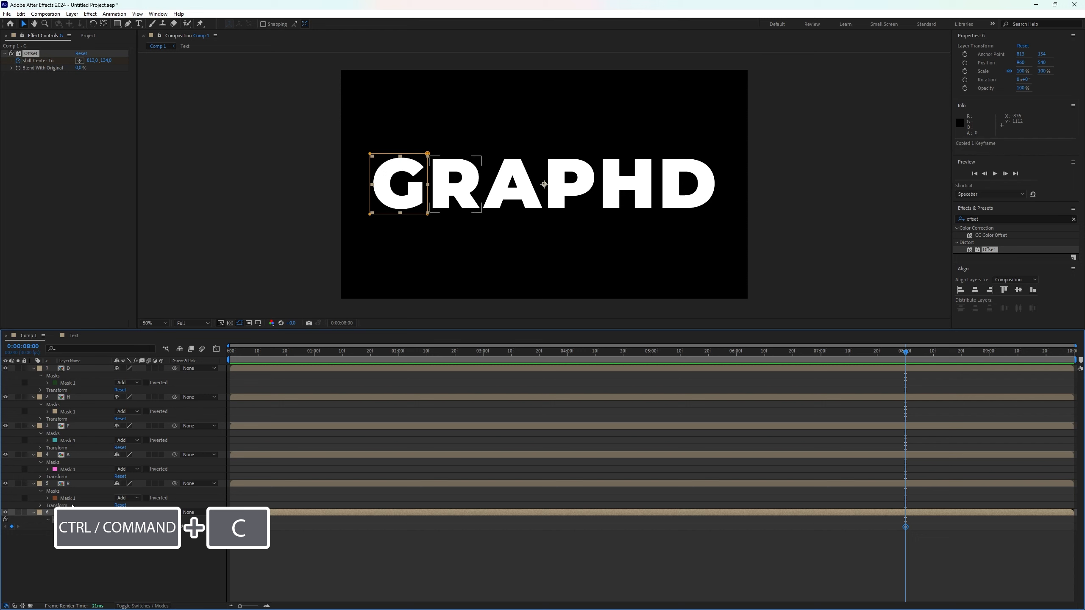
click(78, 484)
shift+click(95, 368)
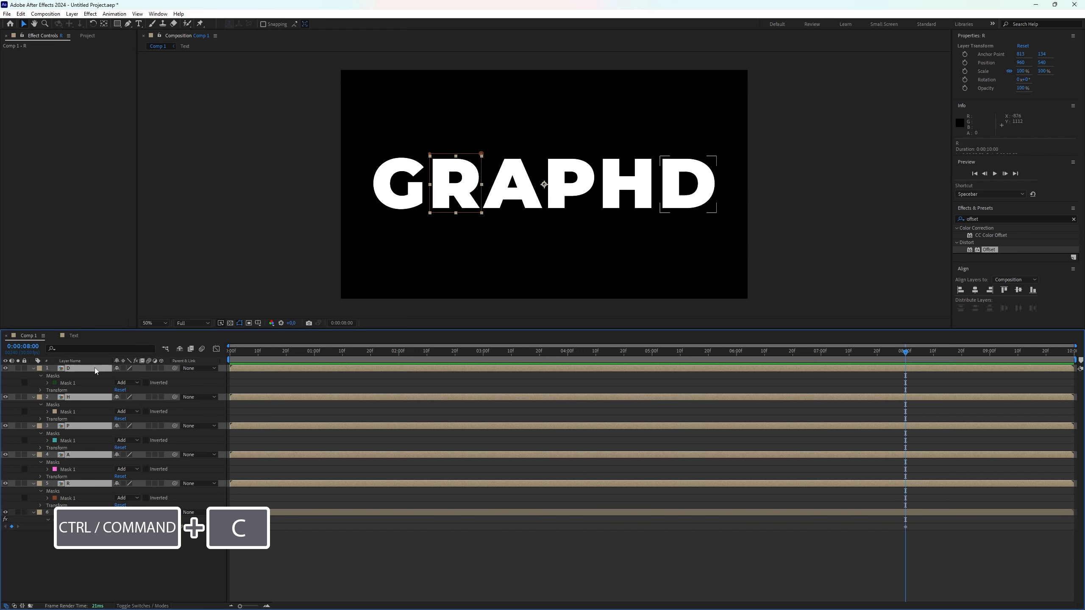
key(ctrl+v)
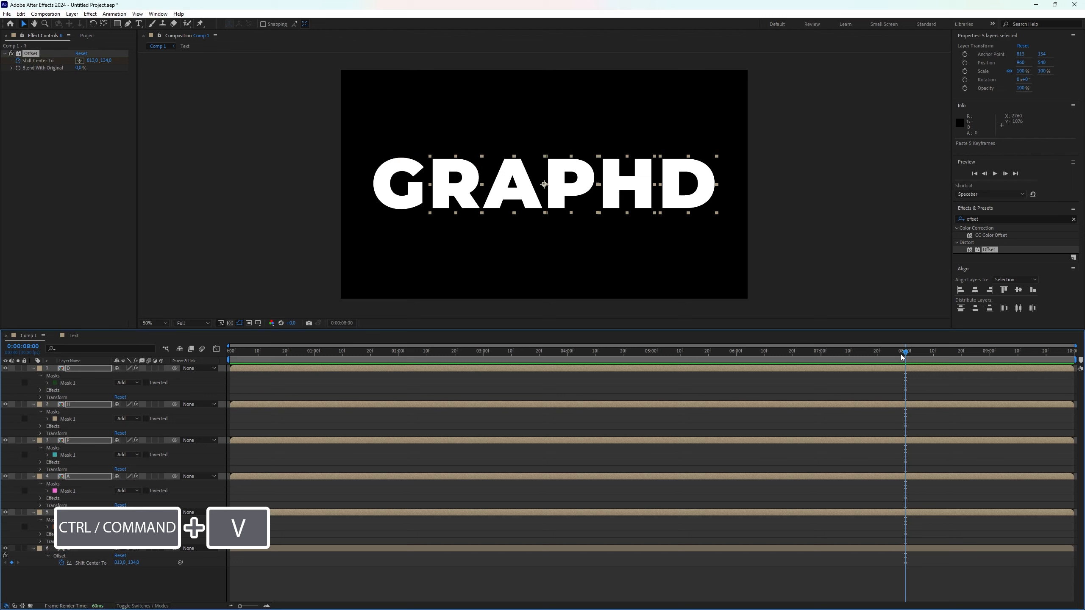
At the timeline start, set the G layer's Shift Center To y value to 2500 and copy it
drag(900, 354, 876, 353)
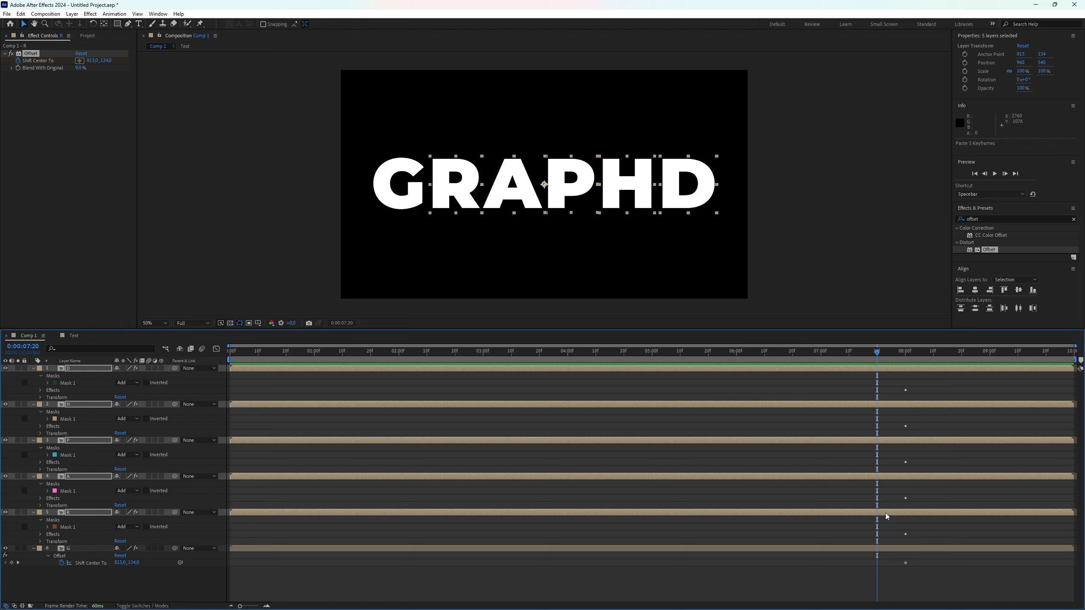
drag(875, 352, 220, 359)
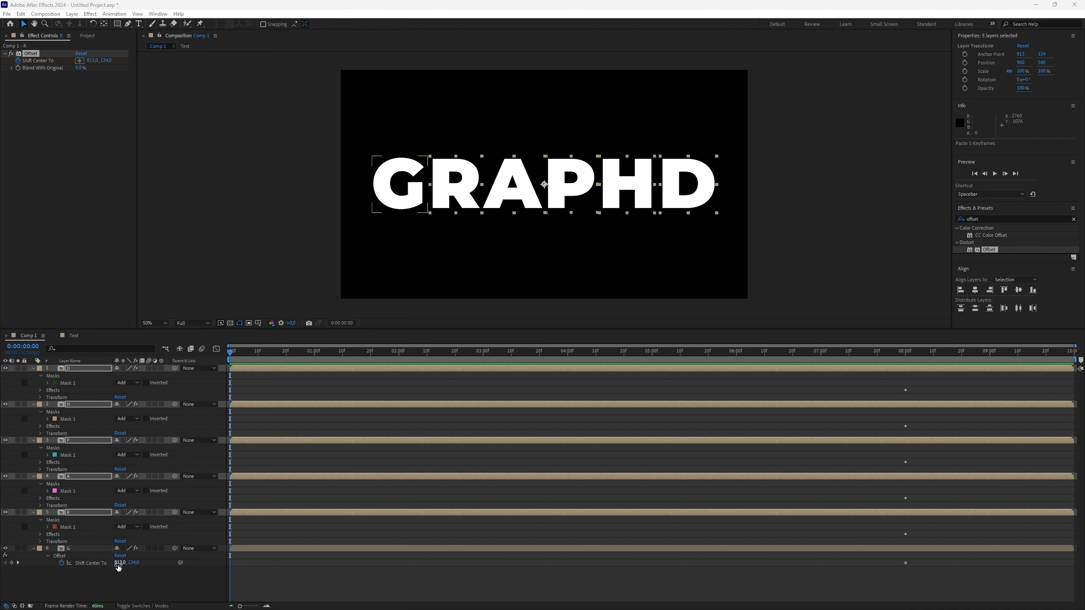
click(135, 563)
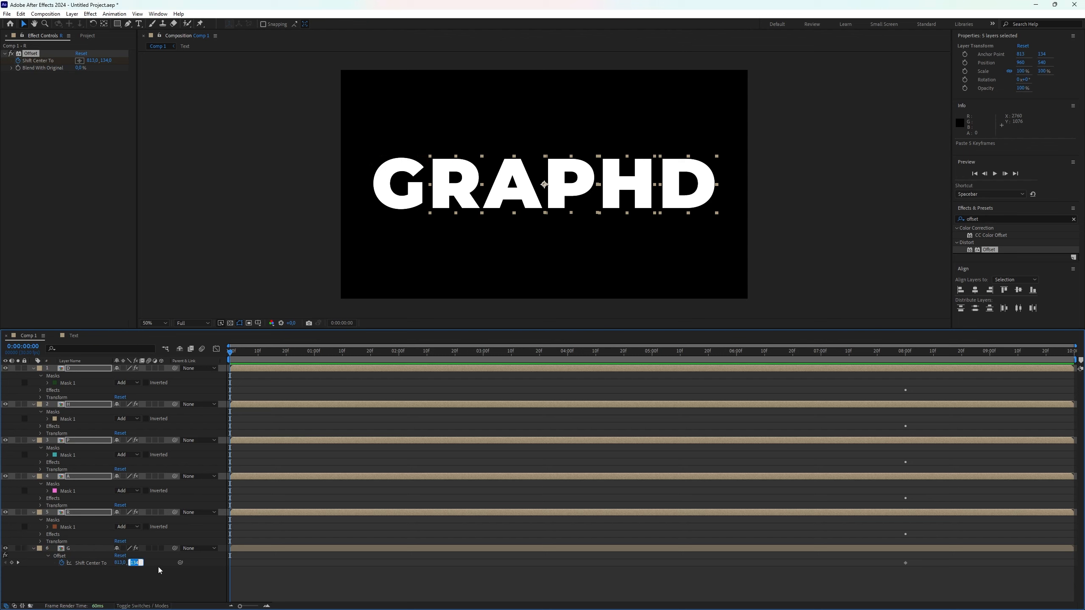
text(2500)
double_click(139, 561)
key(ctrl+c)
Reveal all letter layers' keyframes and set the A layer's Shift Center To y value to 2500
click(73, 541)
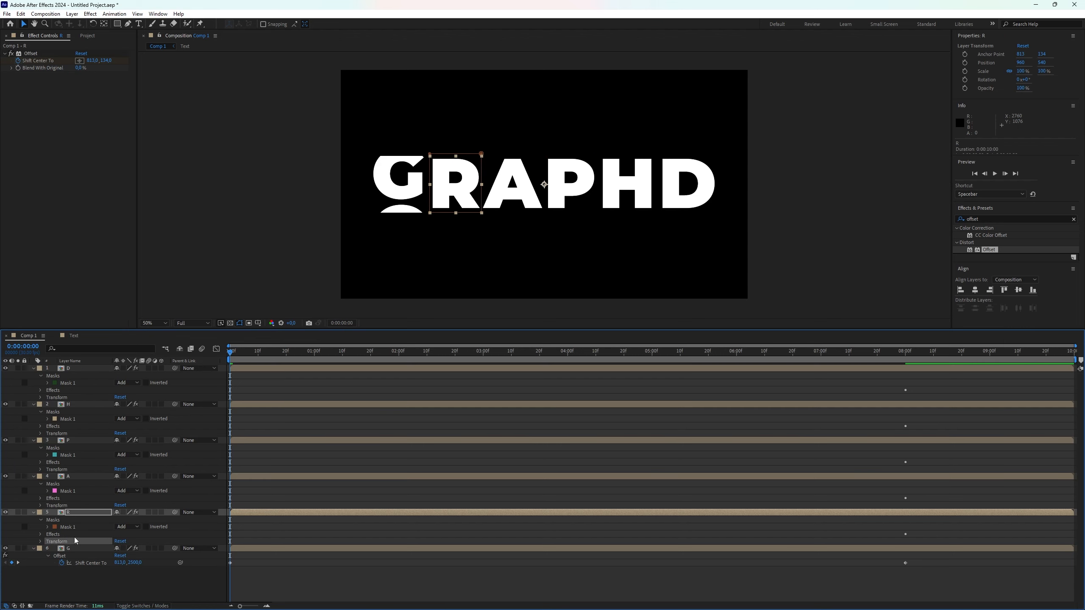
click(73, 548)
shift+click(96, 369)
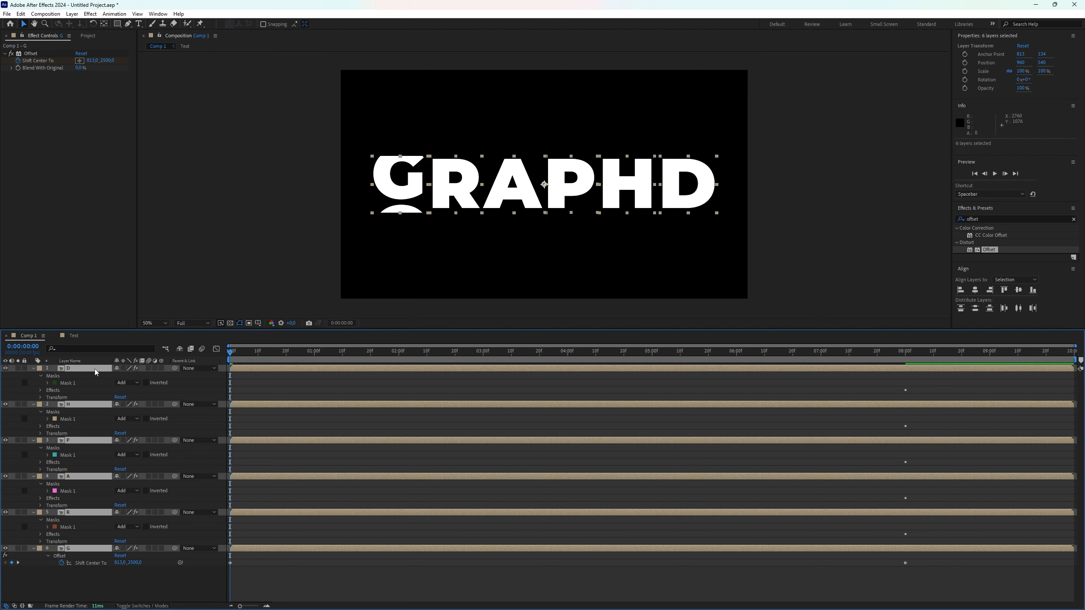
key(u)
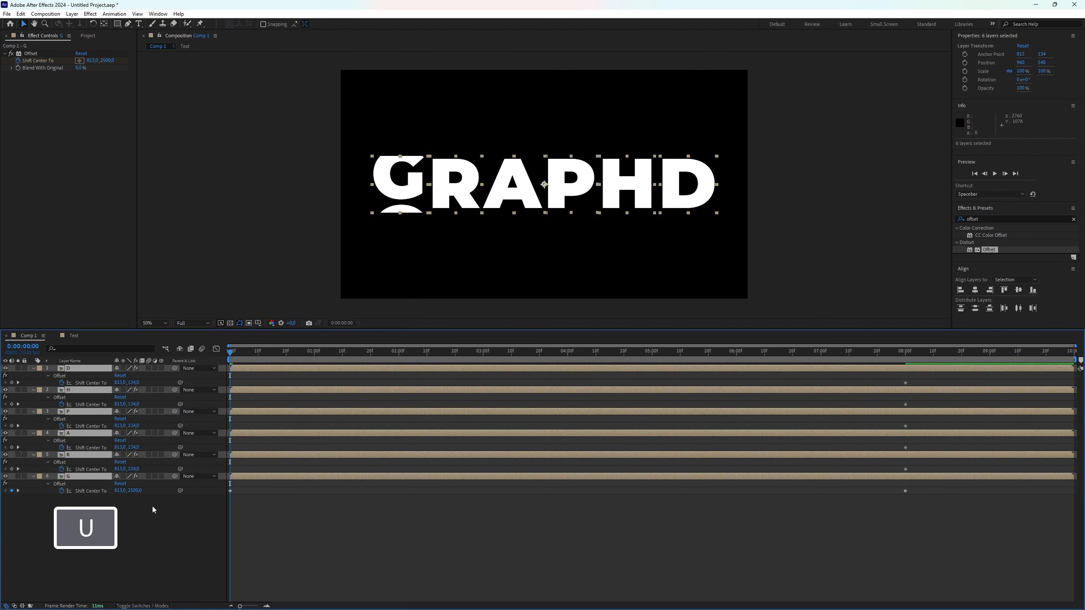
click(151, 512)
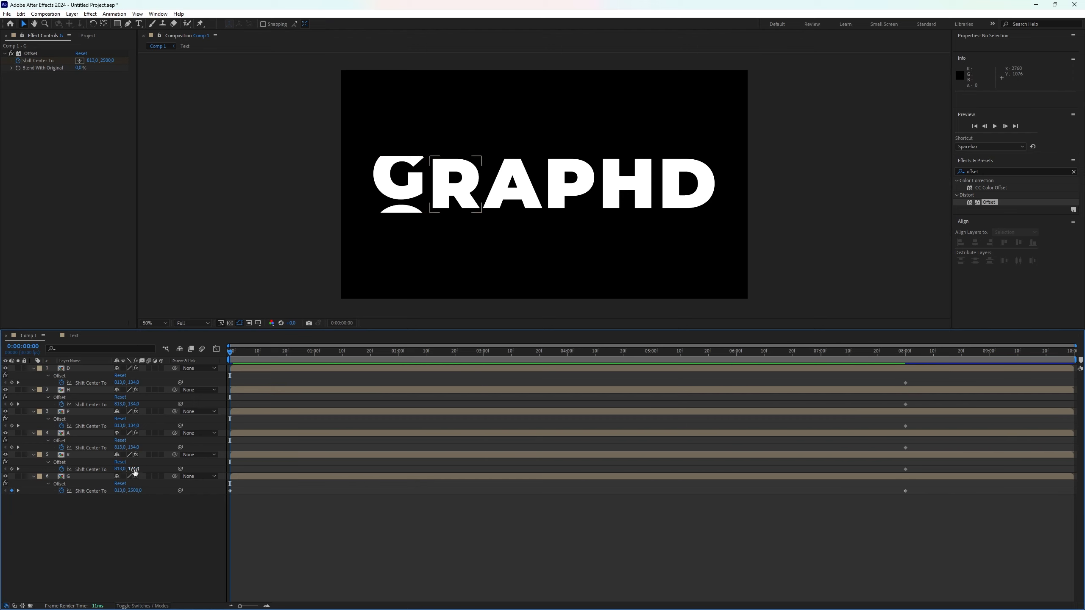
click(134, 447)
text(2500)
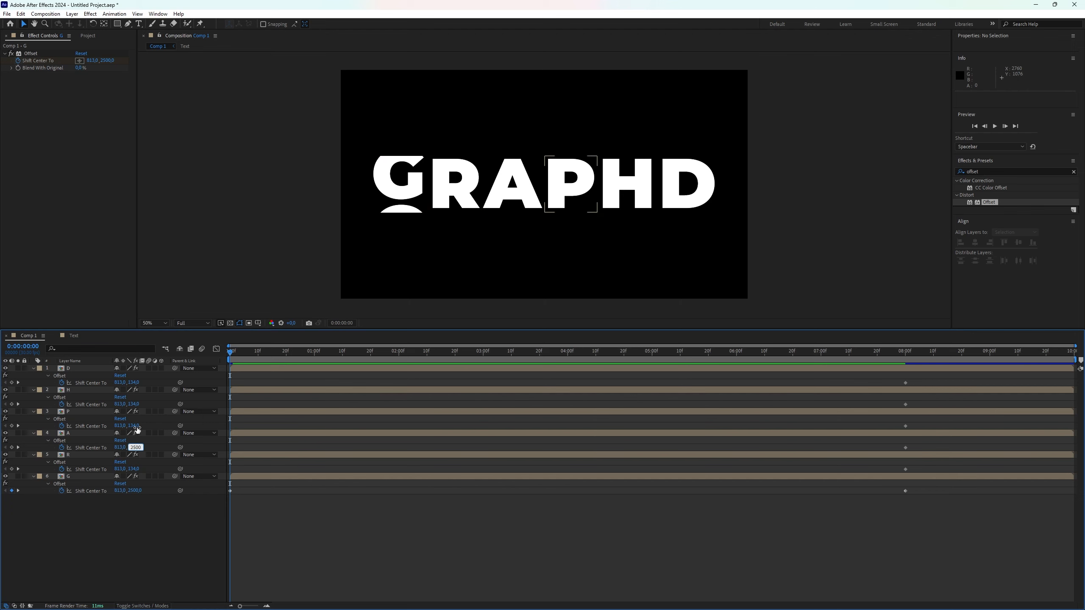
Set the H layer's Shift Center To y value to 2500 at the timeline start
click(135, 404)
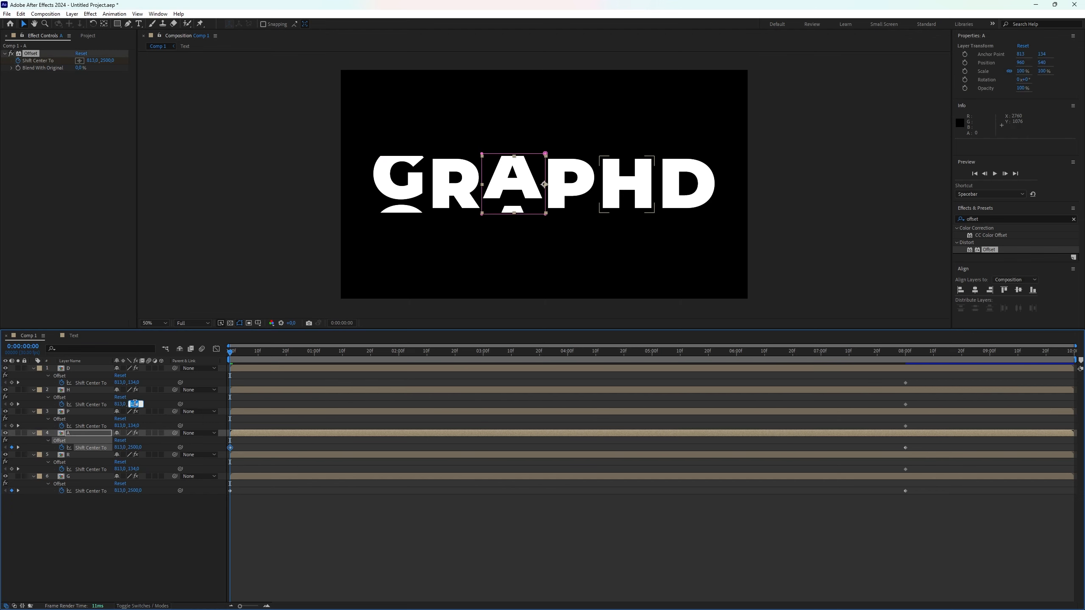
text(2500)
click(150, 538)
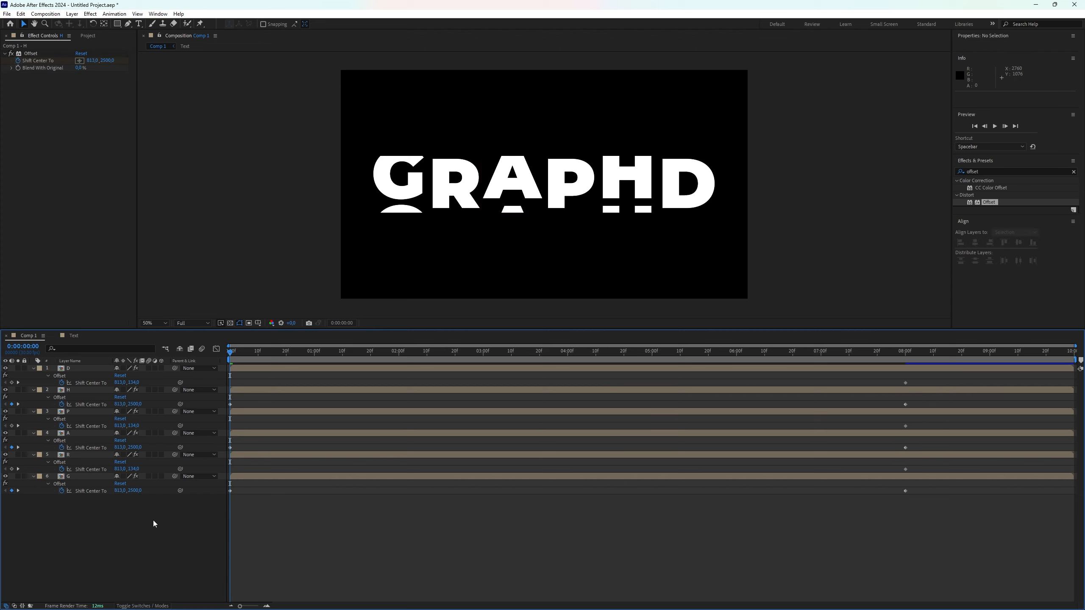
Set the R and D layers' Shift Center To y values to -2300 at the timeline start
click(134, 469)
text(-2300)
double_click(139, 470)
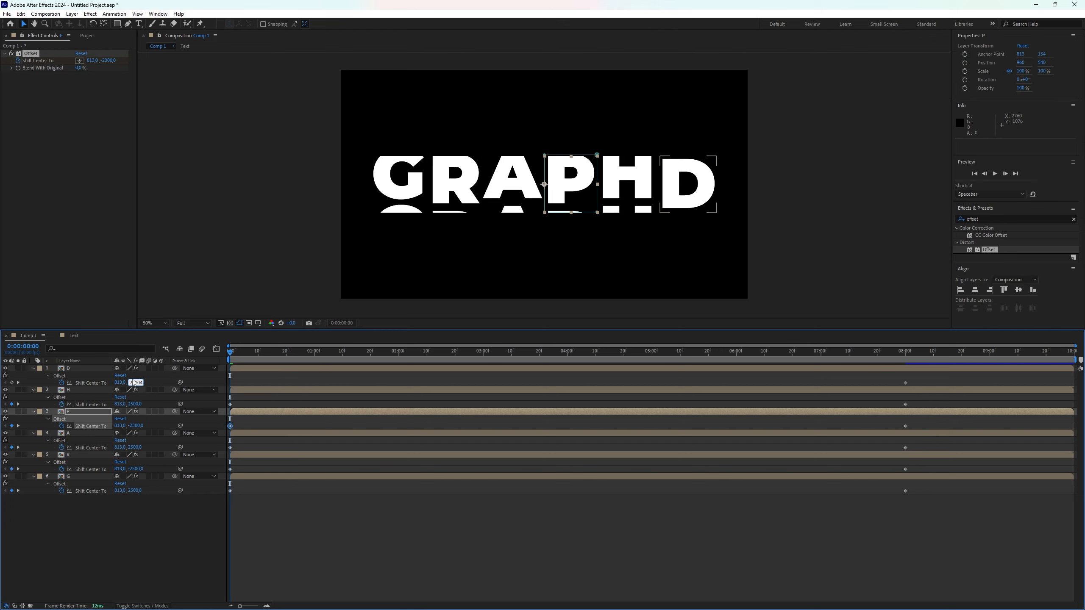
double_click(133, 383)
key(ctrl+v)
click(193, 562)
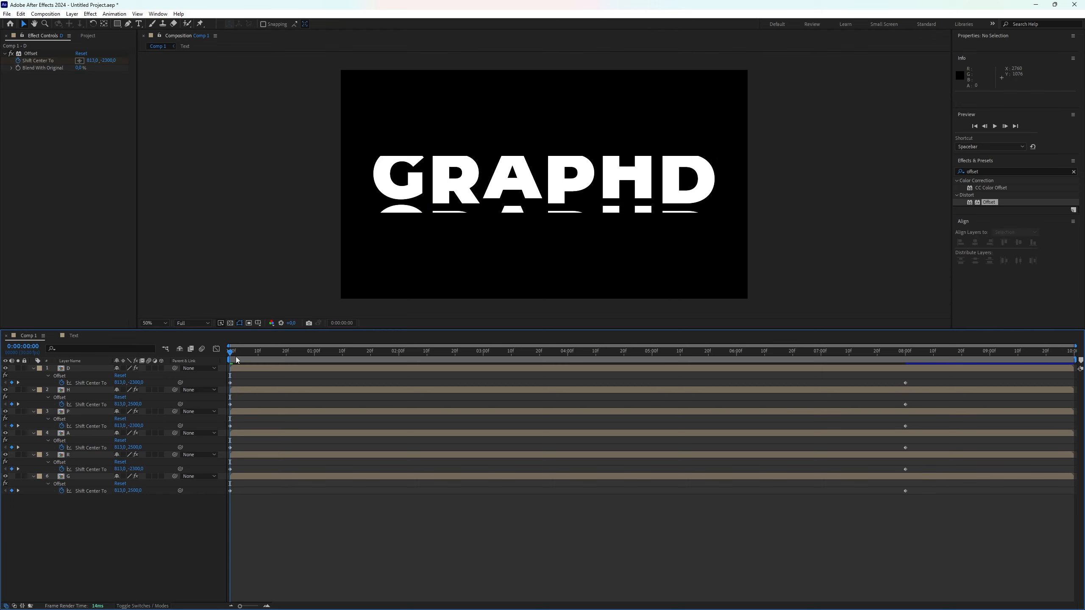
Select all letter layers' Offset keyframes and apply Easy Ease to them
drag(234, 354, 782, 424)
drag(913, 458, 224, 401)
drag(929, 512, 229, 372)
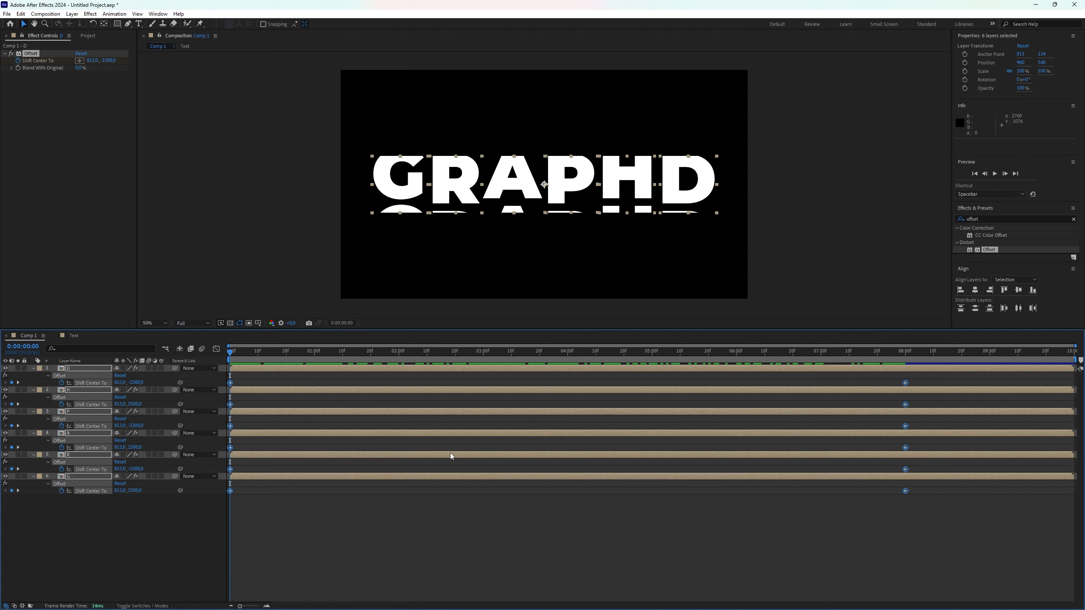
key(F9)
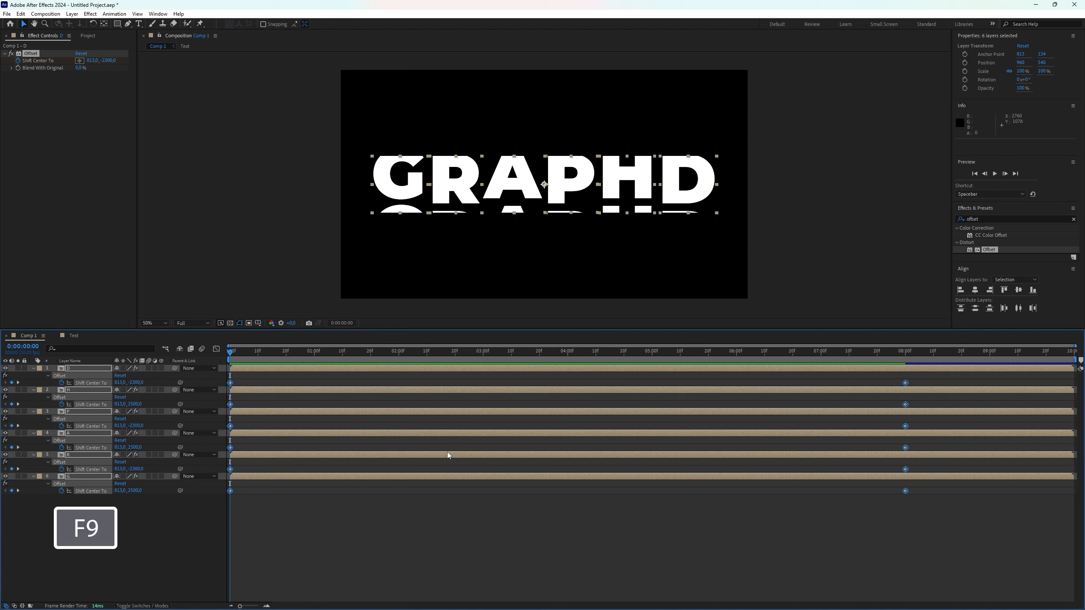
In the Graph Editor, reshape the keyframe influence so the letters move fast at the start and ease out
click(216, 350)
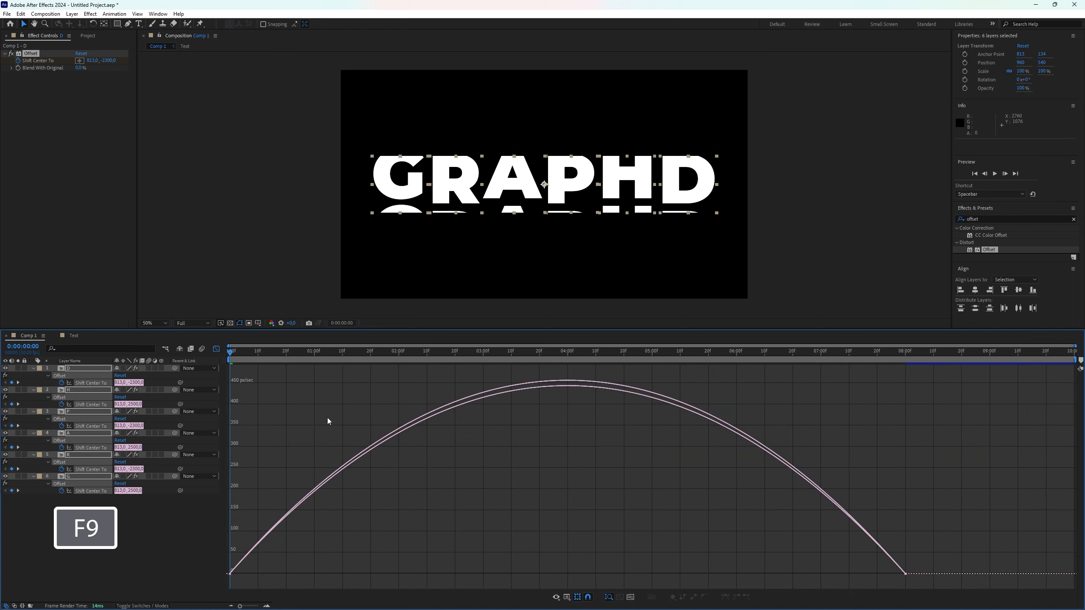
drag(946, 584, 886, 553)
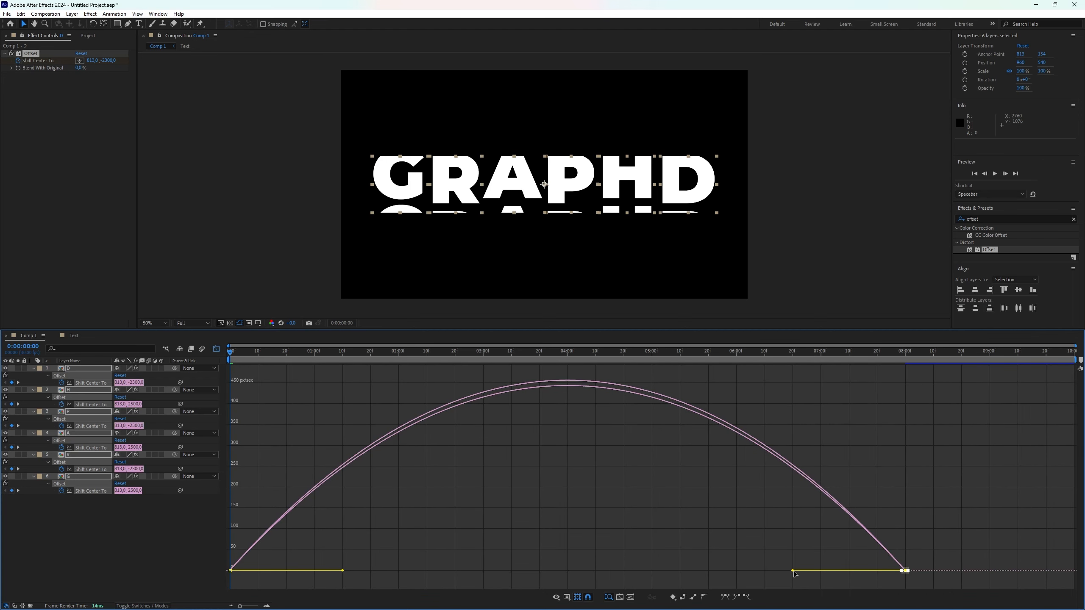
drag(793, 572, 534, 578)
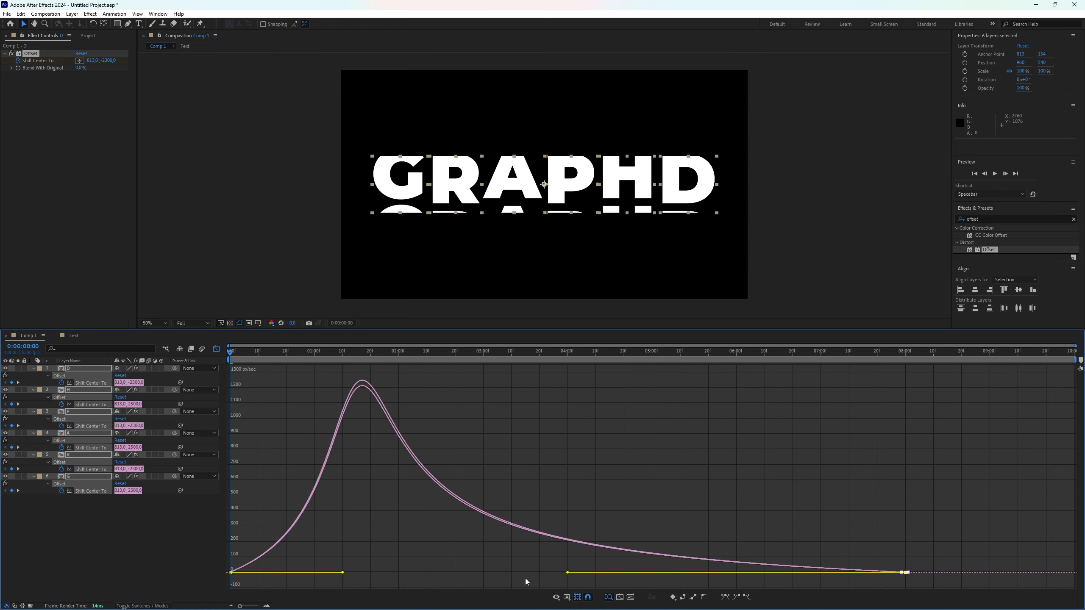
click(247, 577)
drag(210, 568, 213, 569)
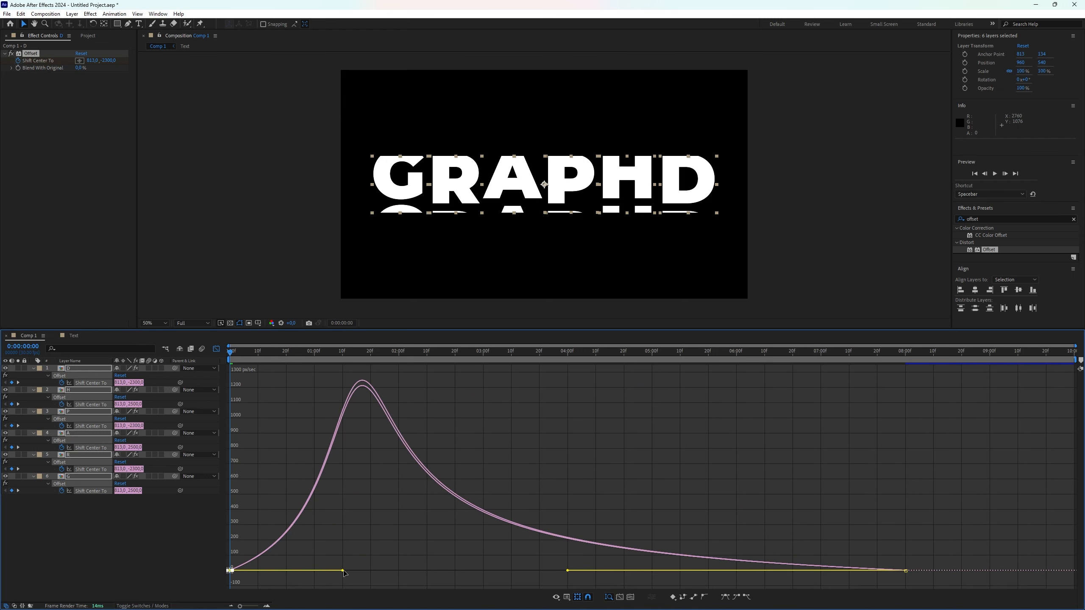
drag(343, 571, 237, 574)
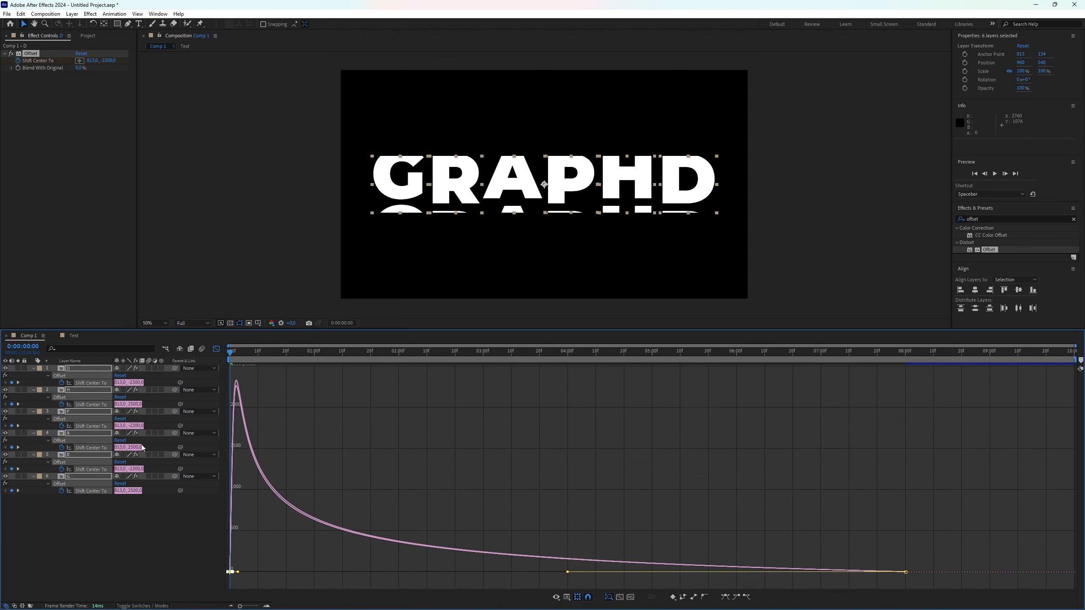
click(216, 348)
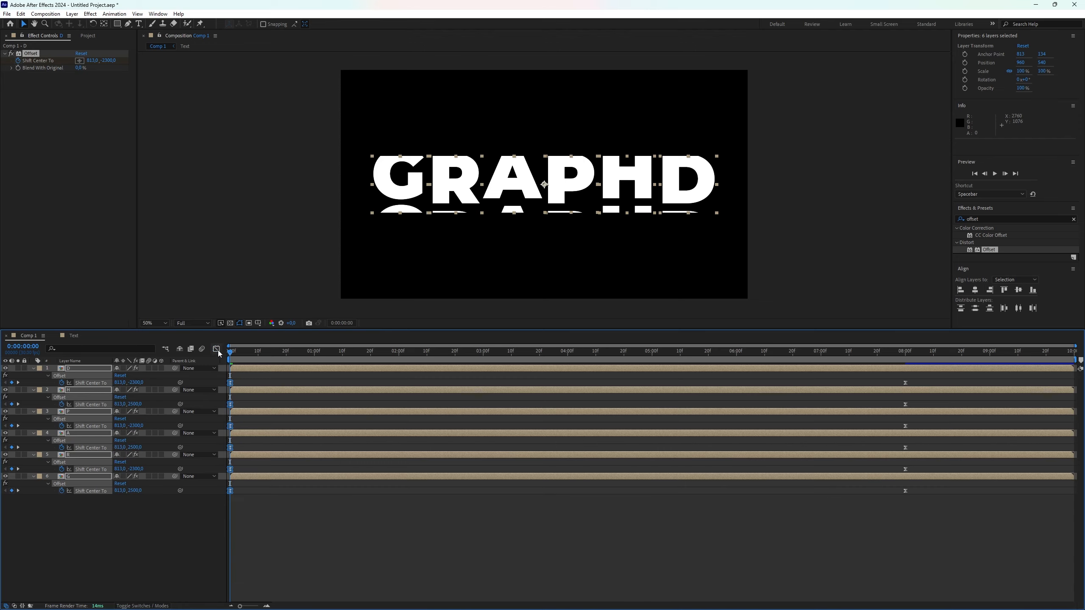
Preview the letter animation from the timeline start
key(space)
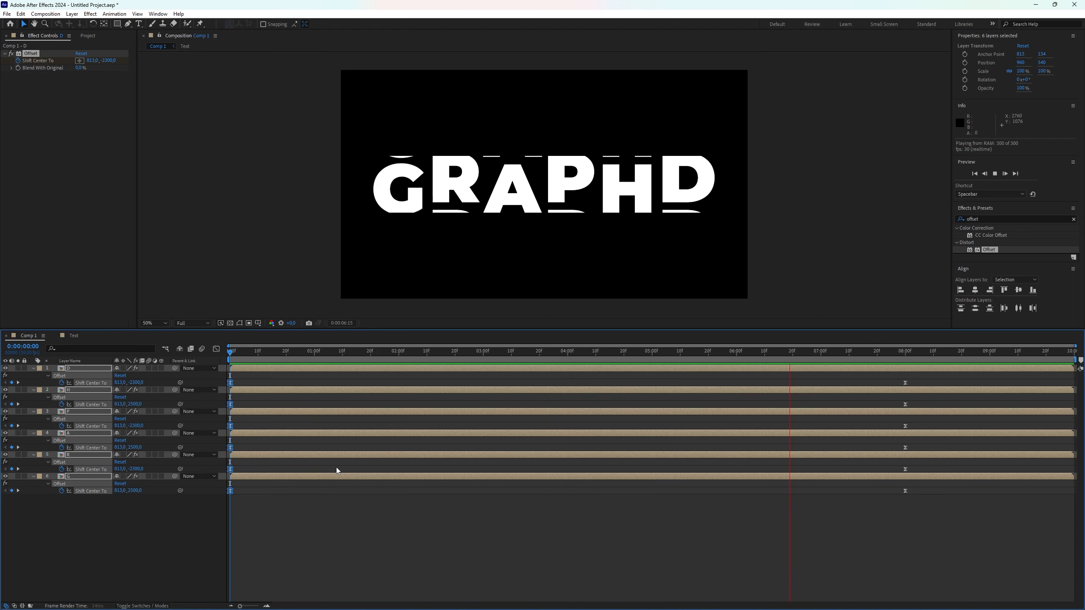
key(space)
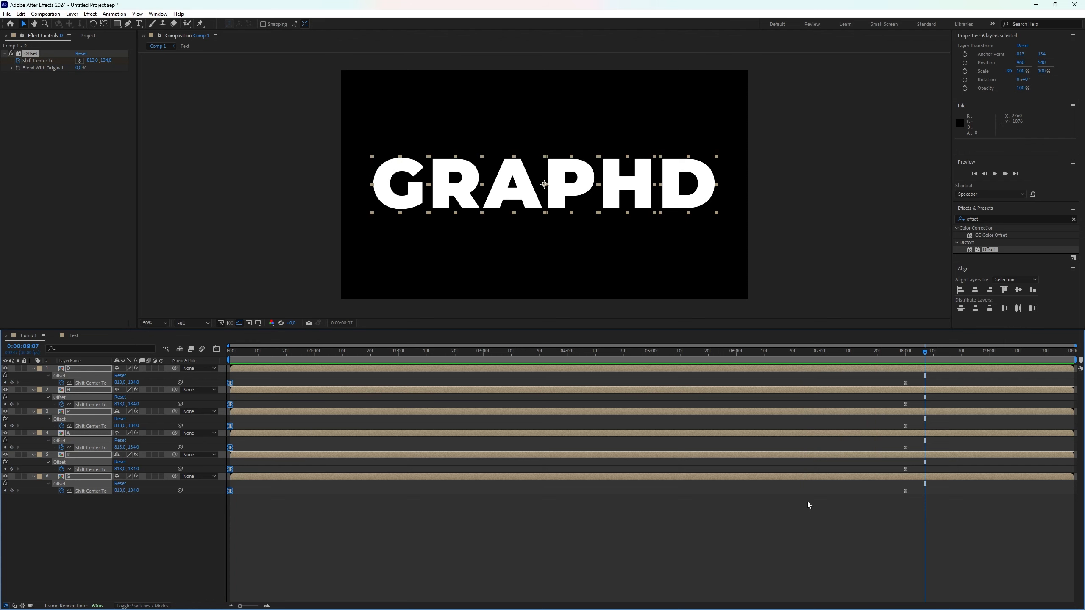
click(653, 471)
drag(927, 351, 225, 361)
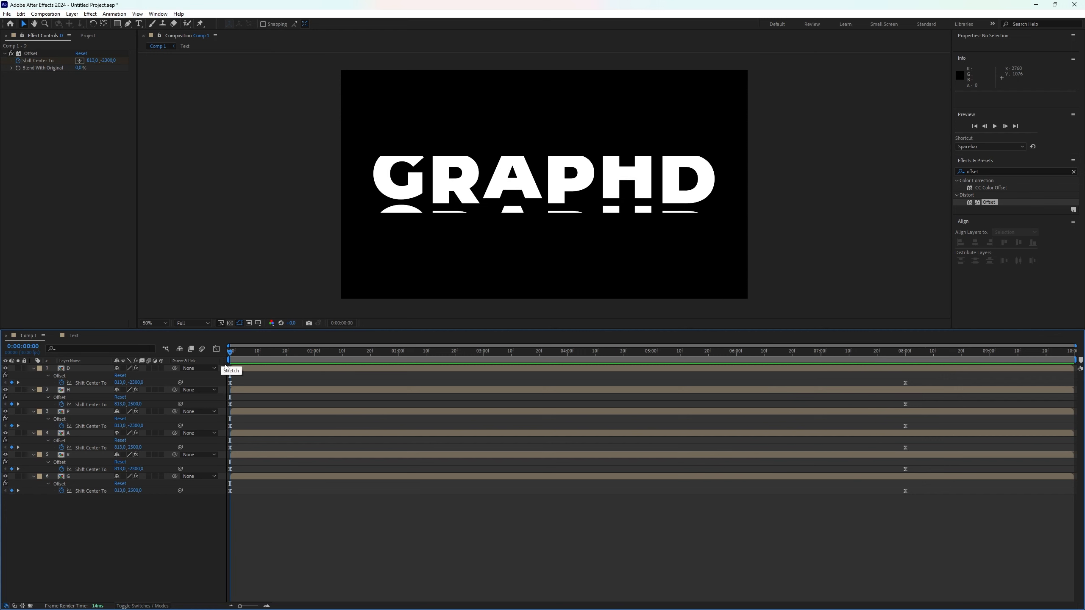
key(space)
key(space)
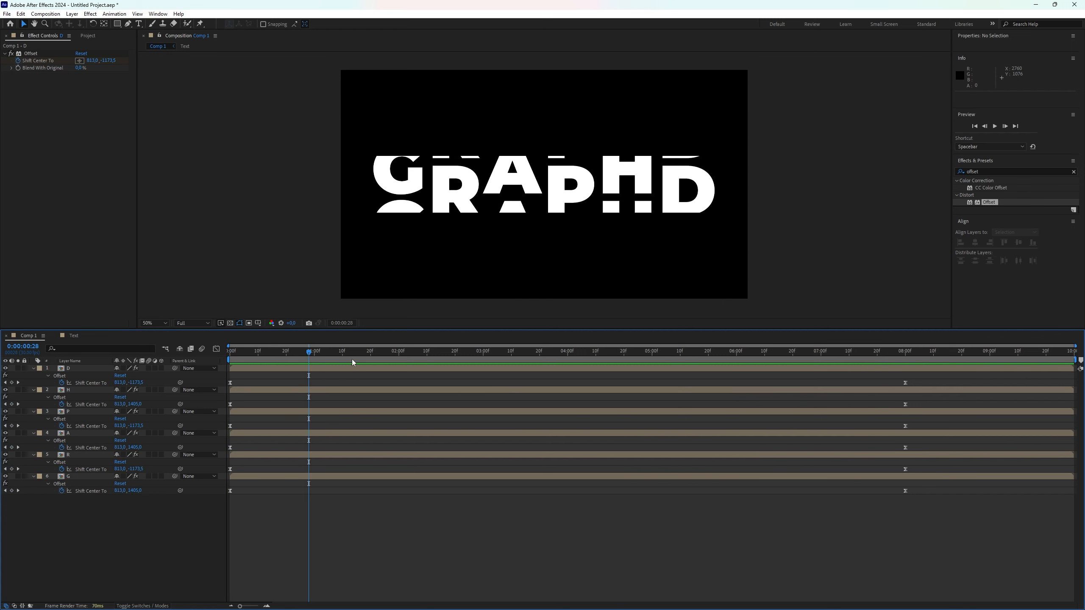
drag(309, 353, 217, 356)
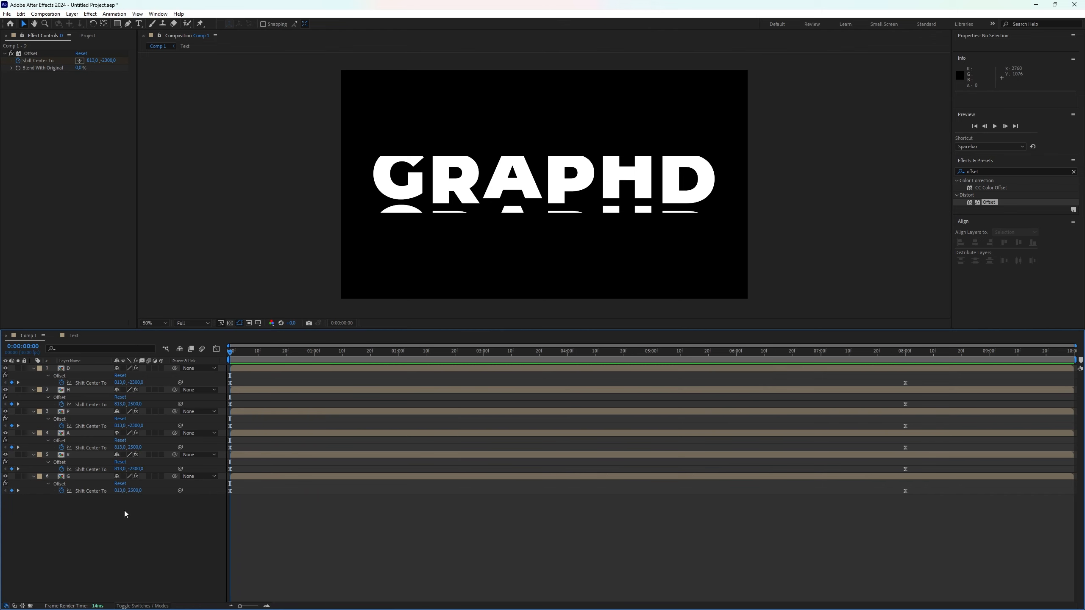
Add a new adjustment layer and apply the CC Jaws effect to it
right_click(131, 519)
mouse_move(191, 419)
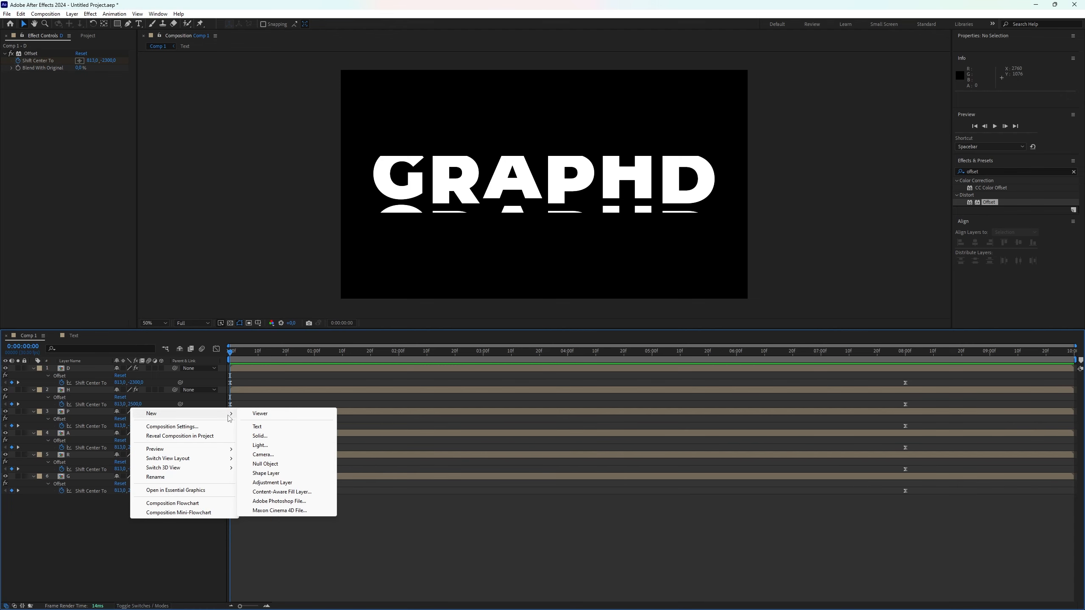
click(273, 482)
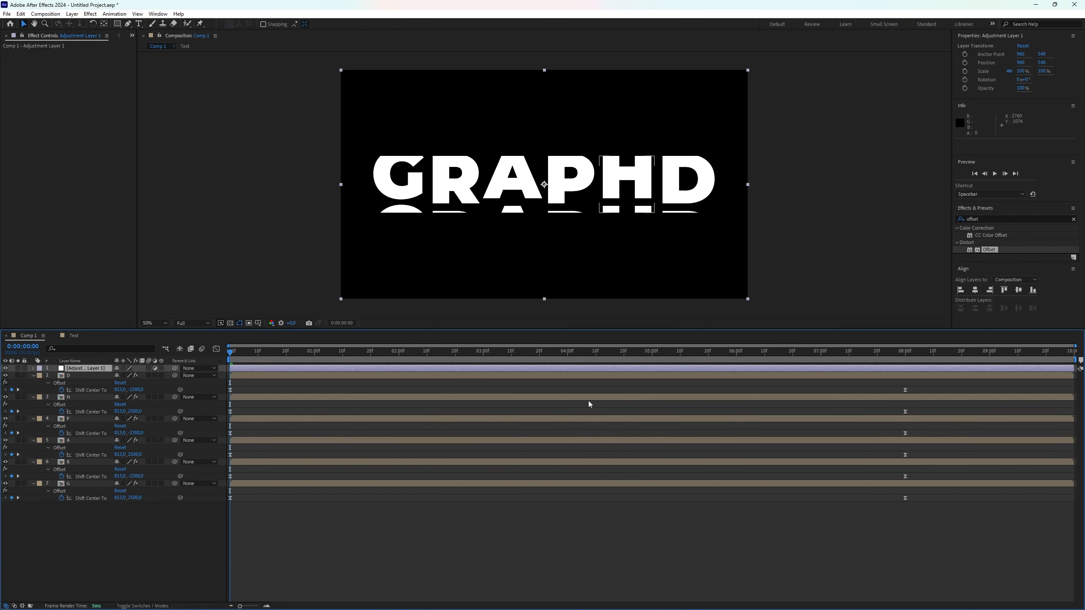
click(961, 220)
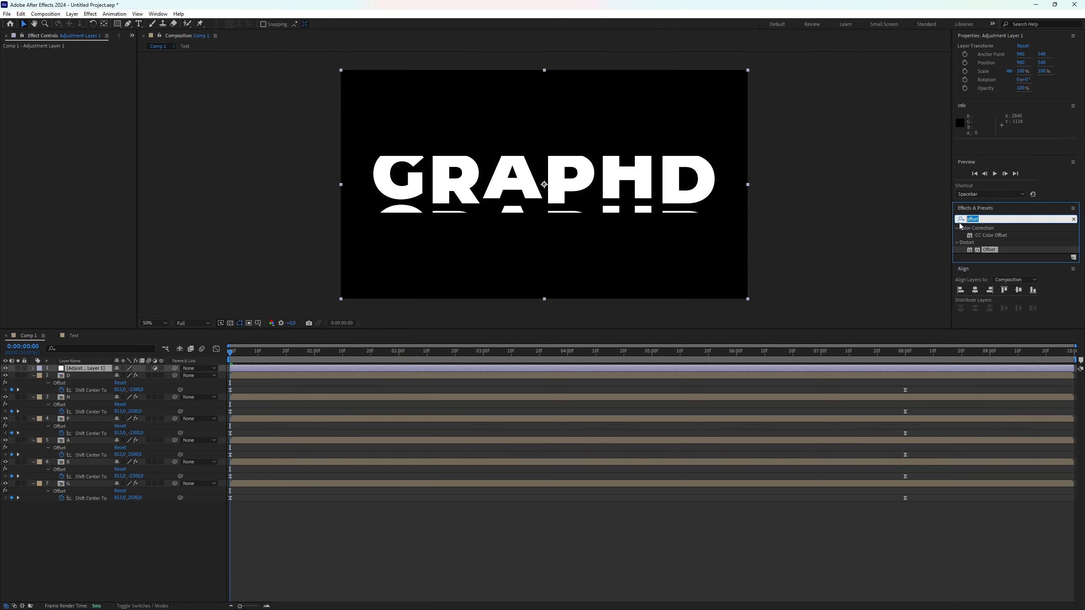
text(cc)
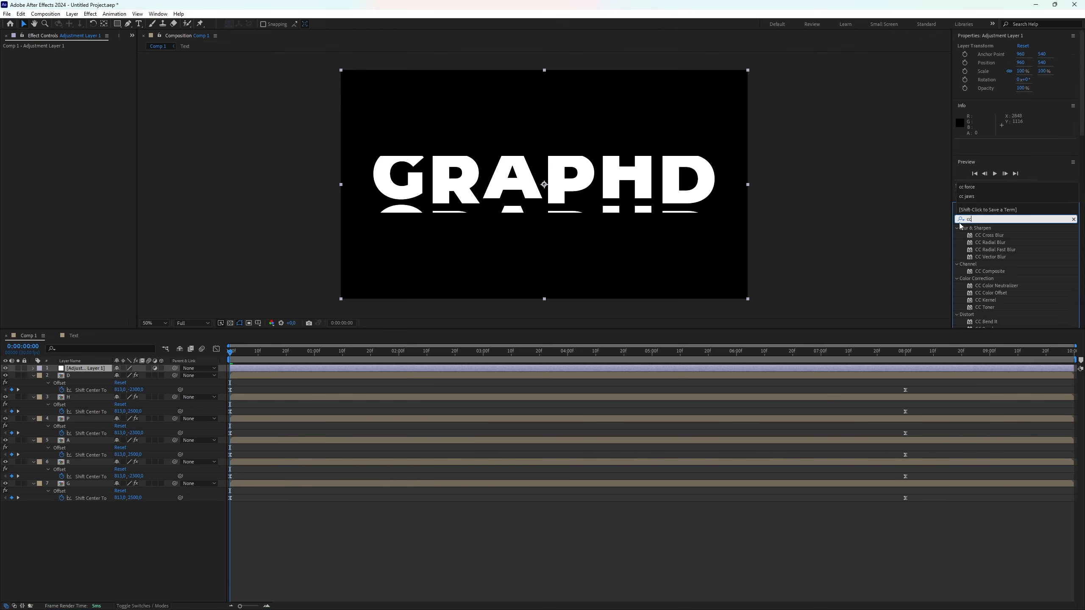
text( jaws)
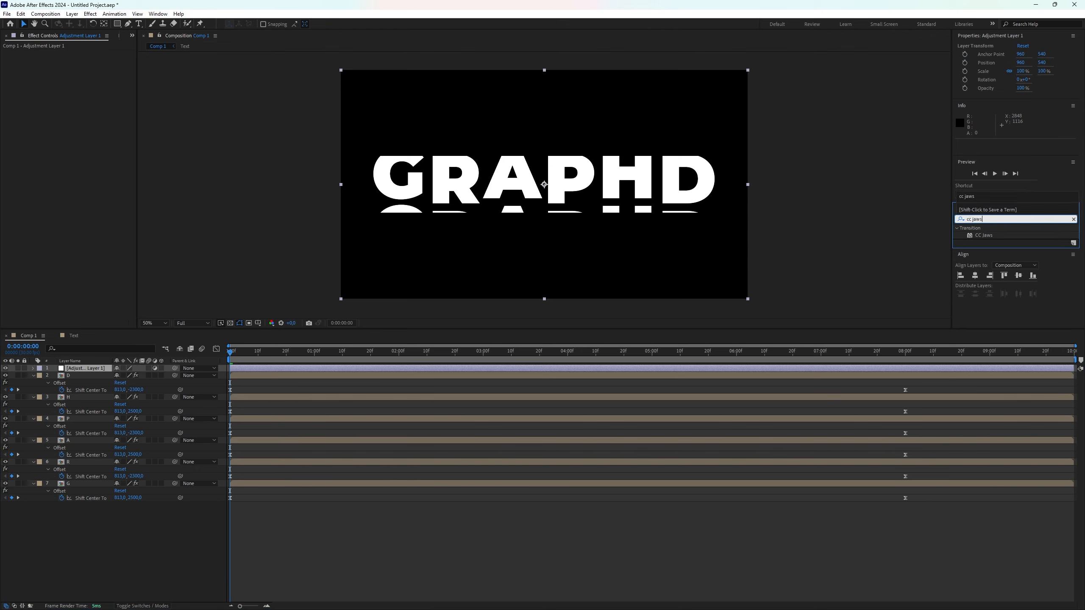
double_click(989, 236)
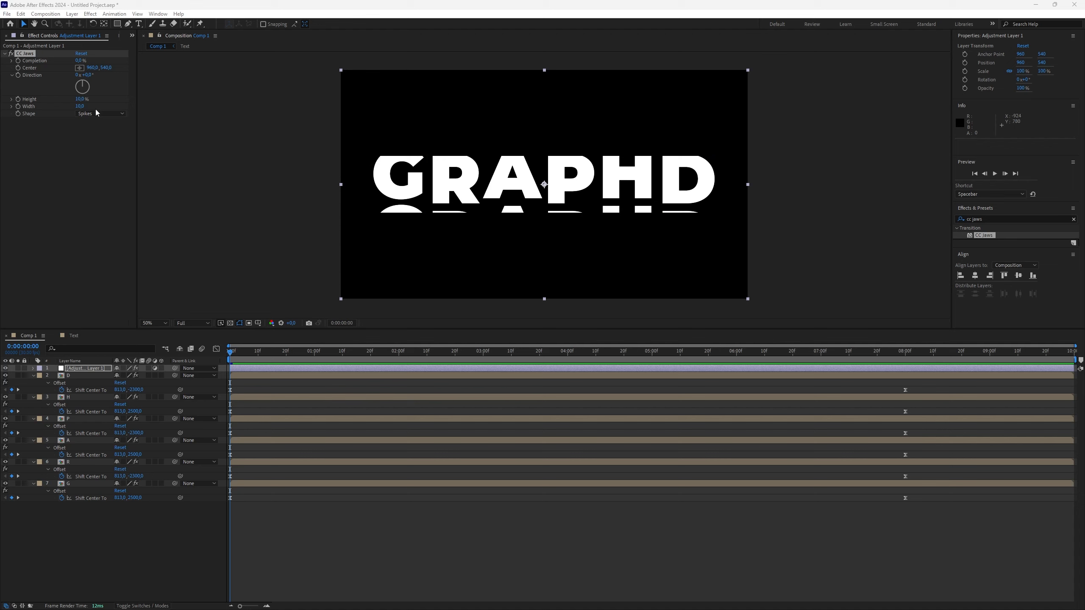
Set the CC Jaws Height to 0%
click(77, 99)
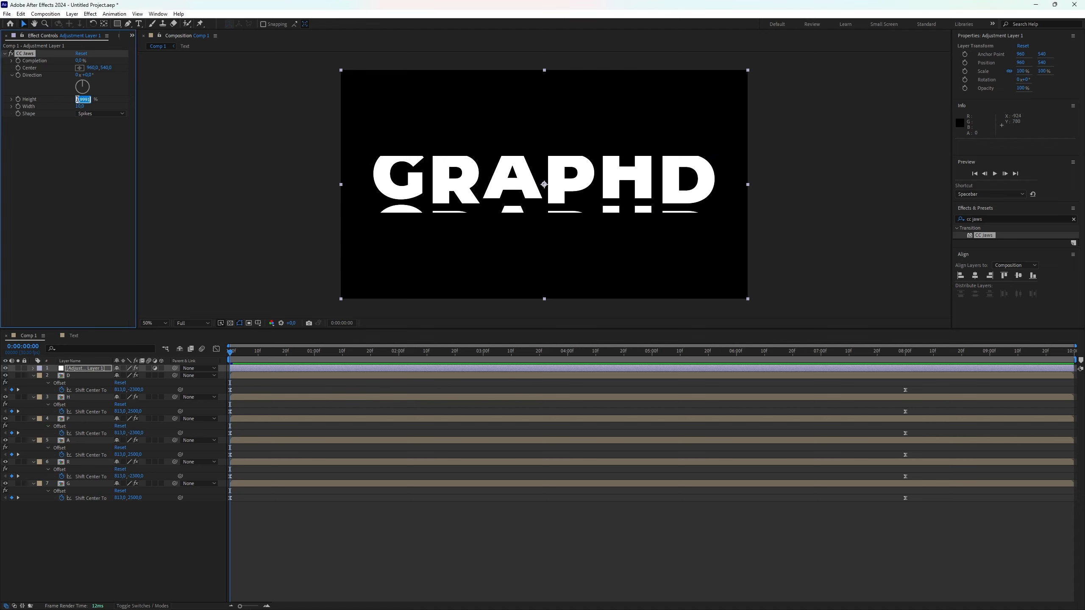
text(0)
click(82, 174)
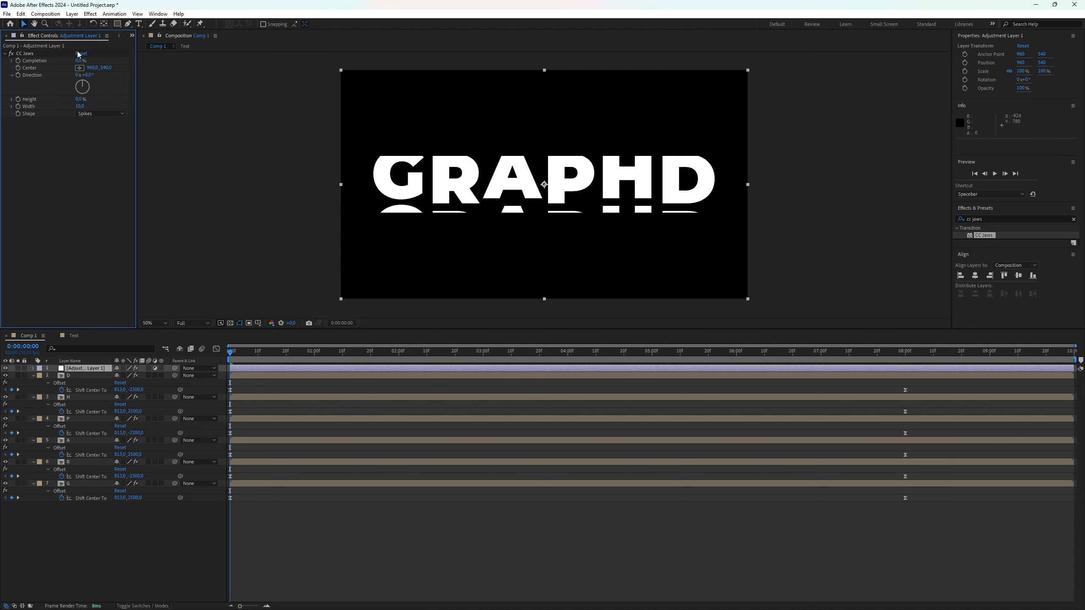
Keyframe CC Jaws Completion at the timeline start and set it to 0% at frame 5
click(22, 64)
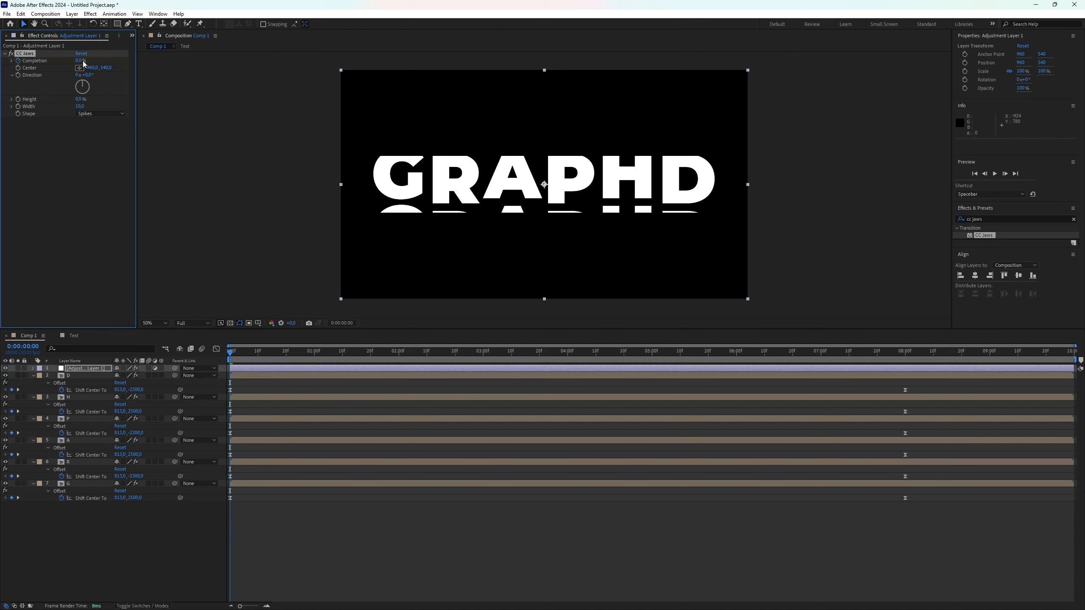
drag(84, 64, 327, 89)
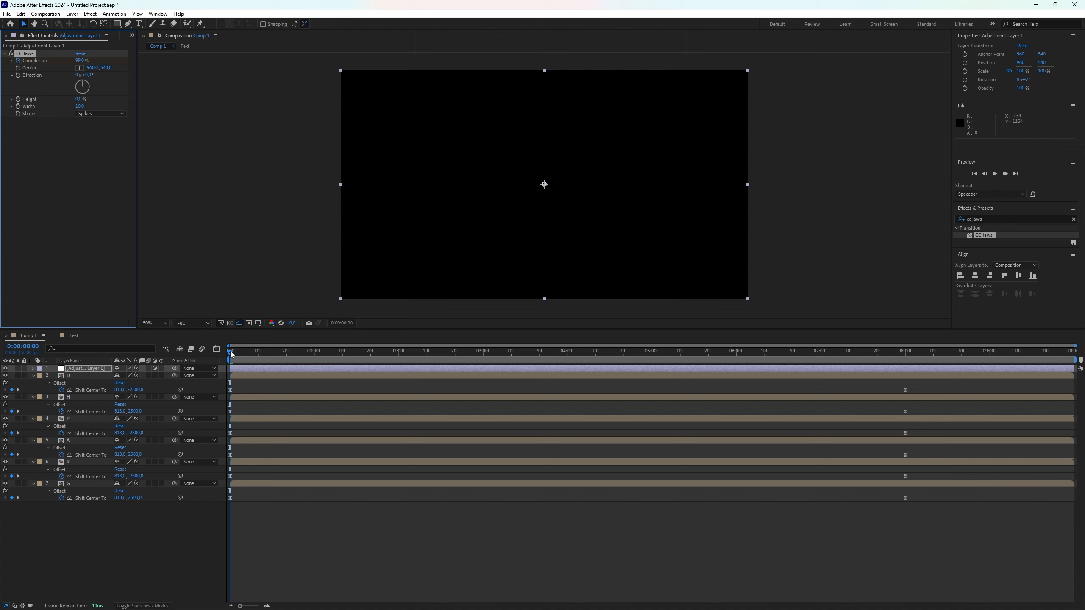
click(231, 353)
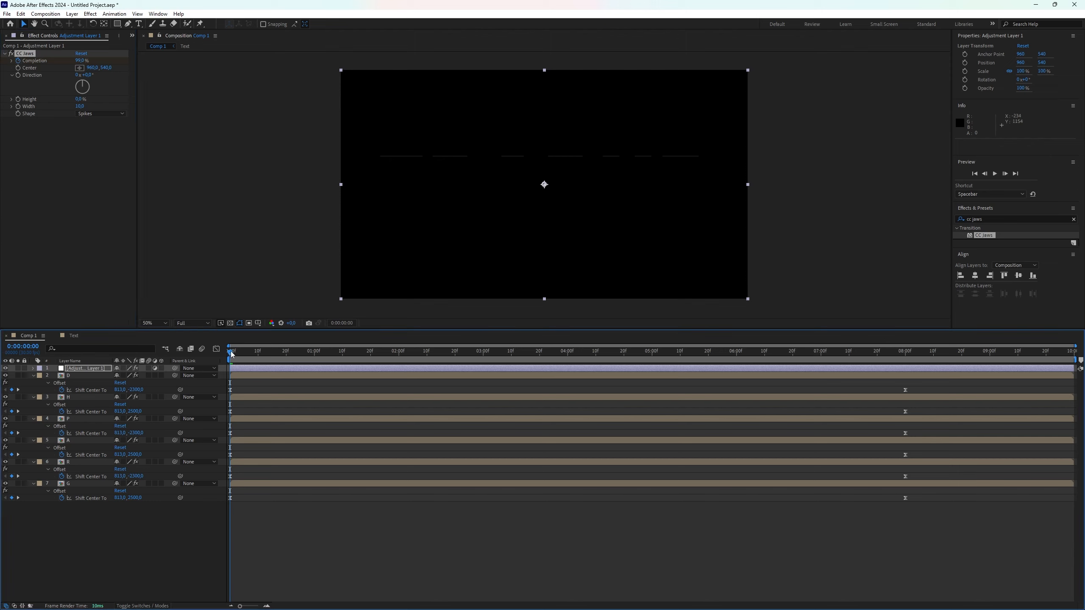
drag(231, 353, 245, 362)
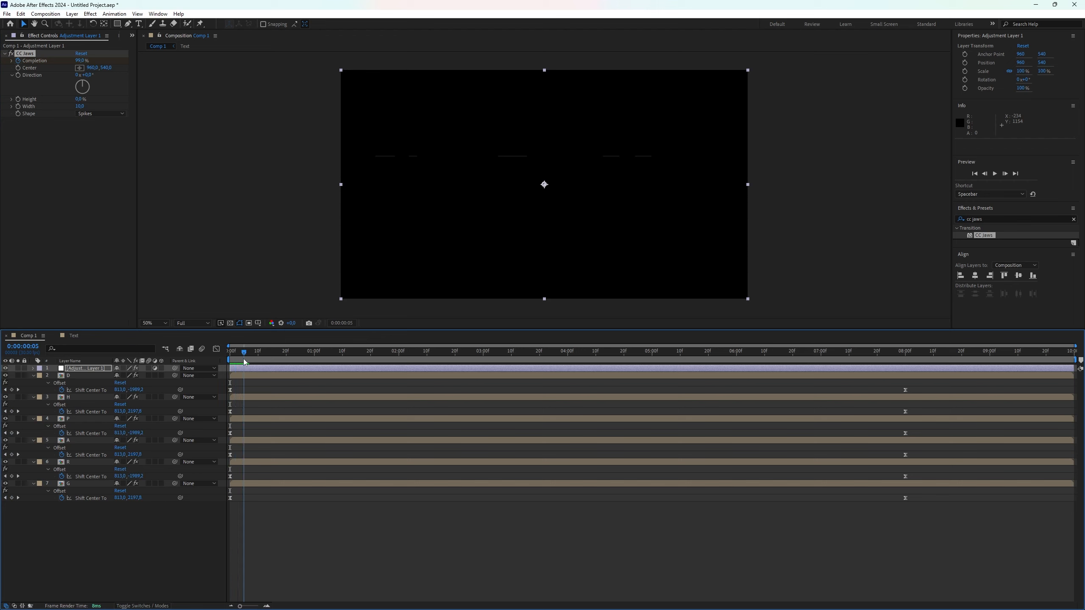
click(82, 60)
text(0)
key(Return)
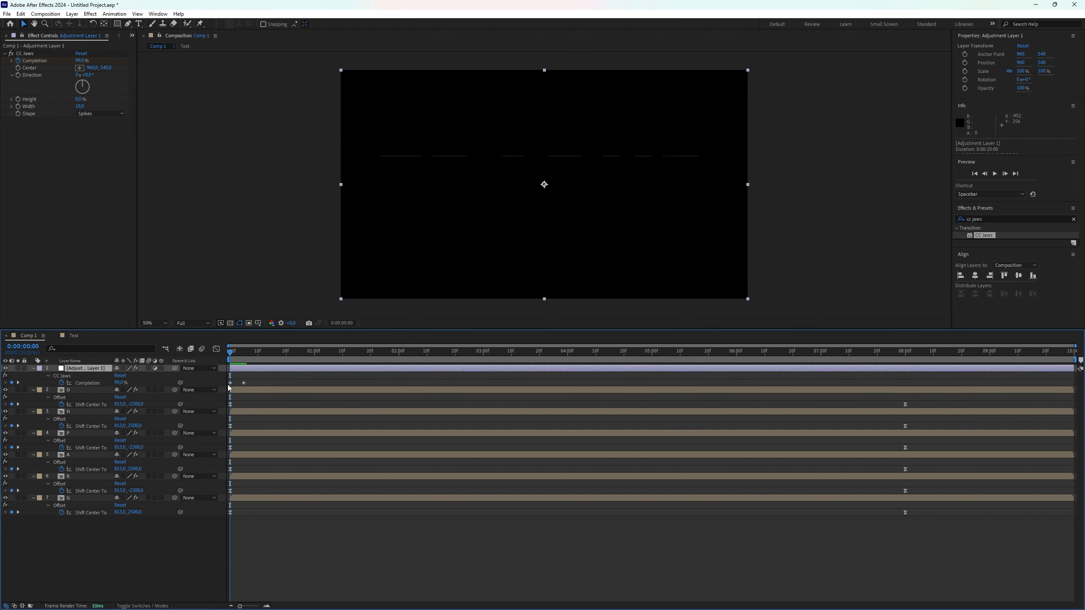
Set the first Completion keyframe to 100% and apply Easy Ease to both Completion keyframes
click(230, 384)
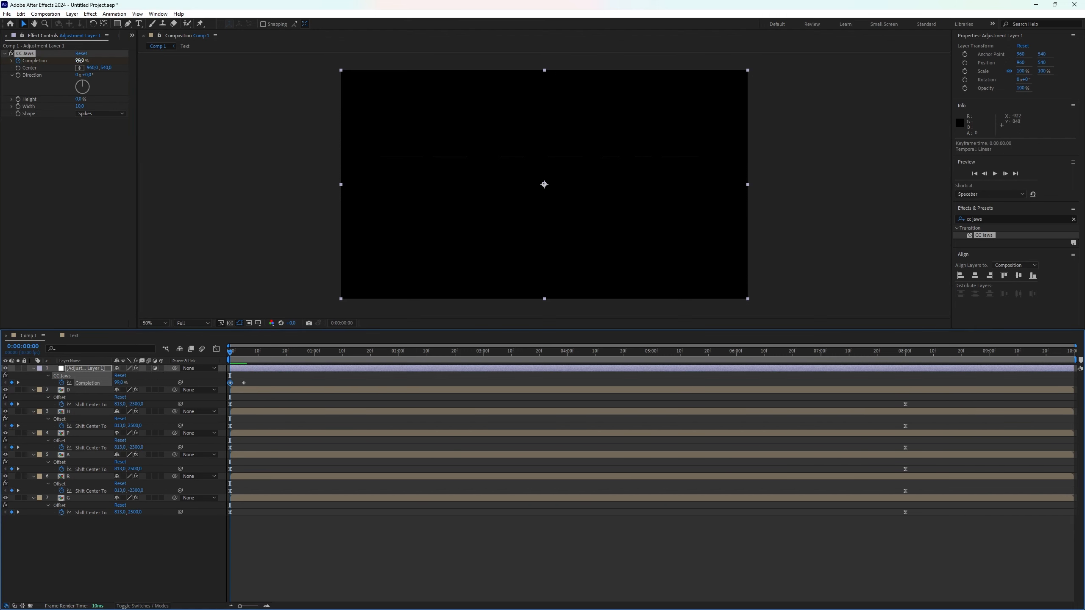
drag(90, 61, 156, 78)
click(107, 241)
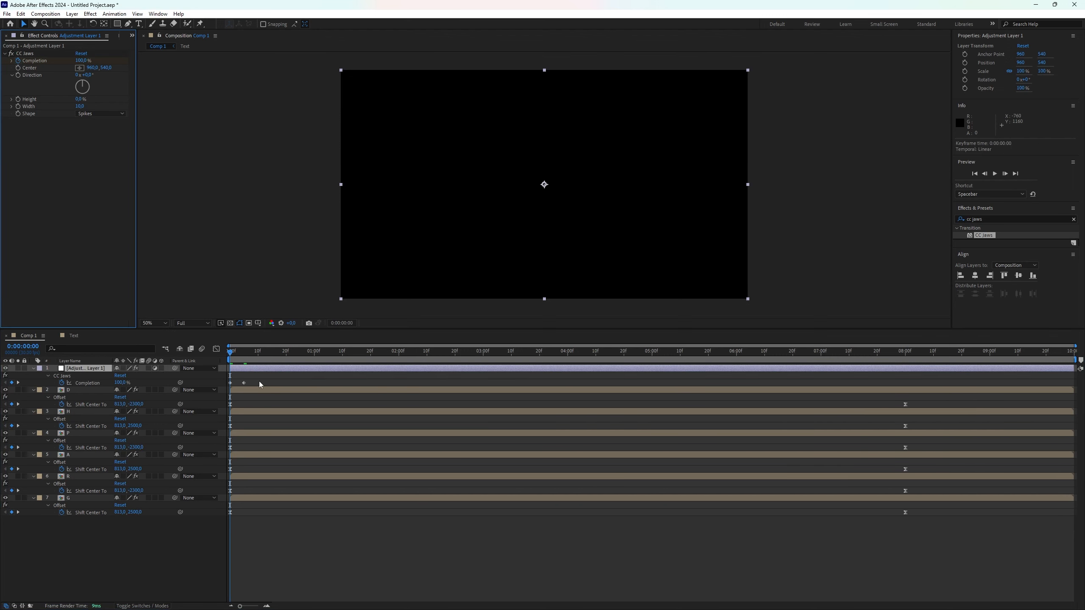
drag(275, 385, 211, 382)
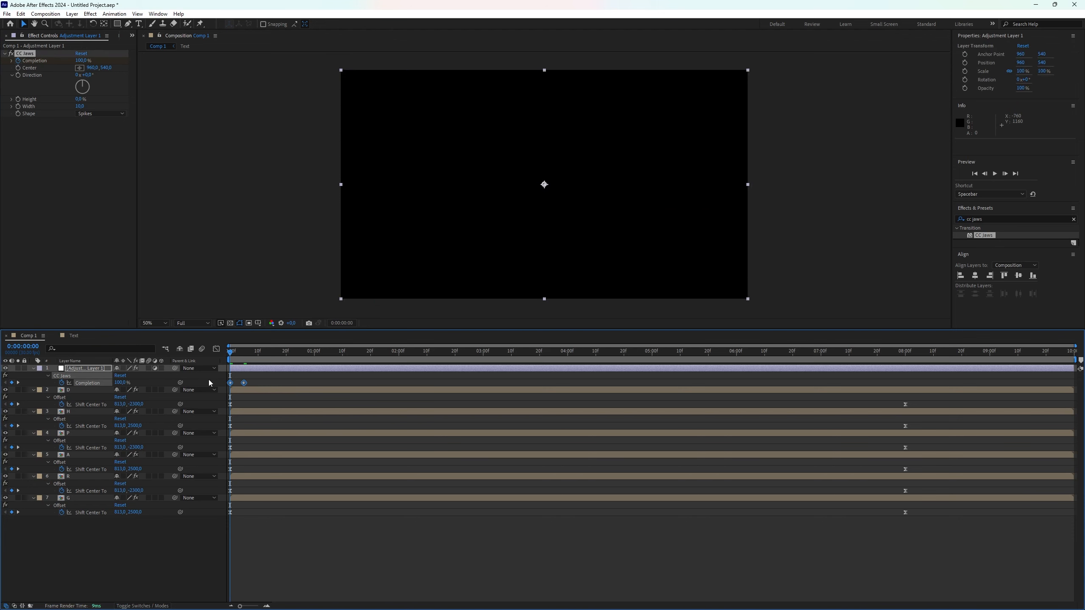
key(F9)
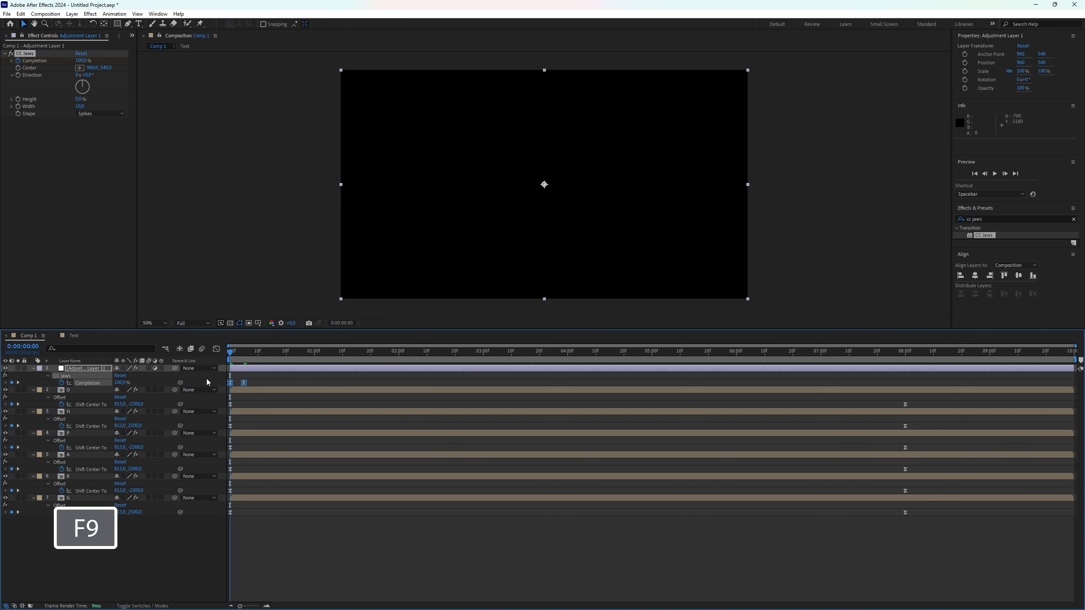
click(197, 540)
Preview the reveal animation and return to the timeline start
key(space)
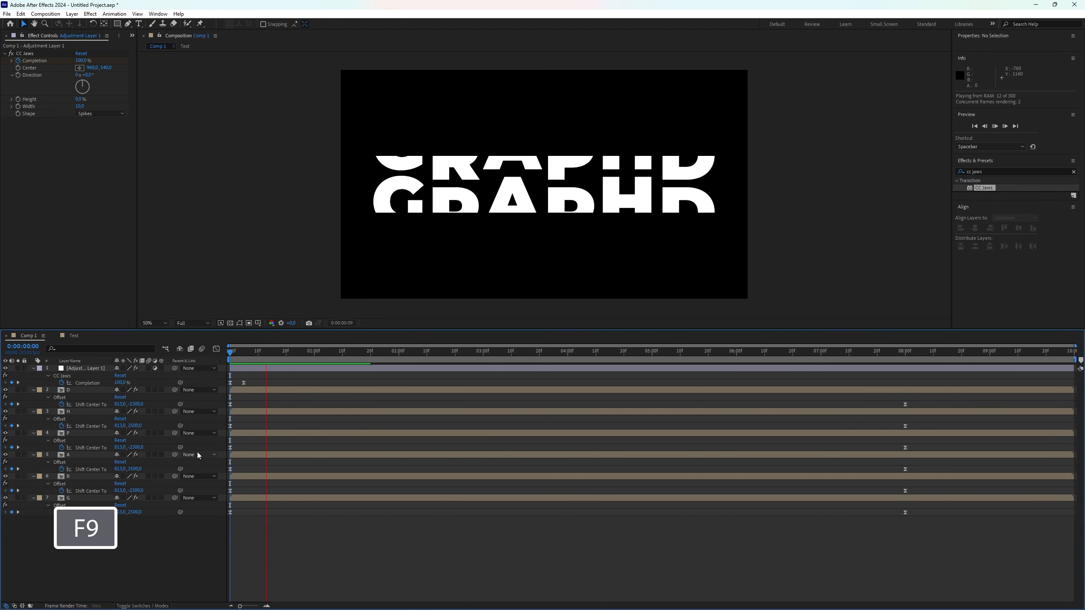
click(344, 351)
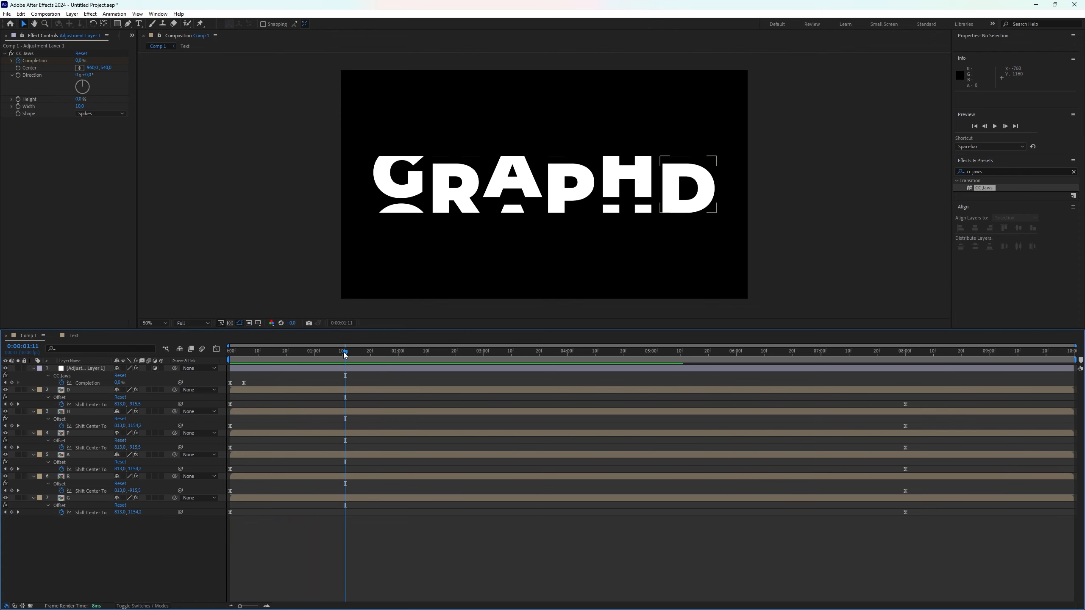
drag(343, 352, 209, 357)
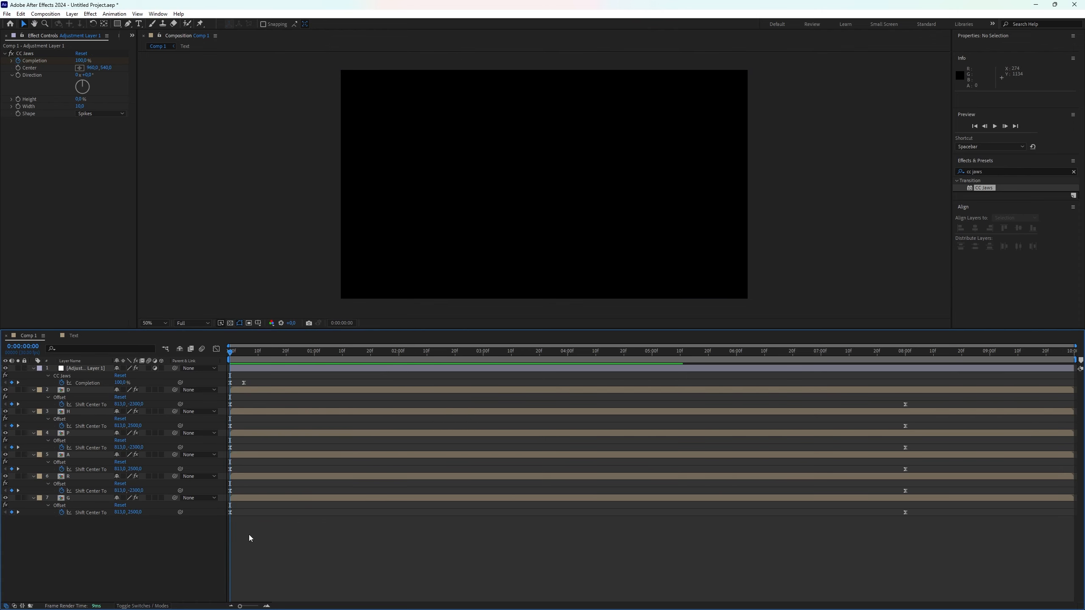
Preview the reveal animation from the start of the timeline
key(space)
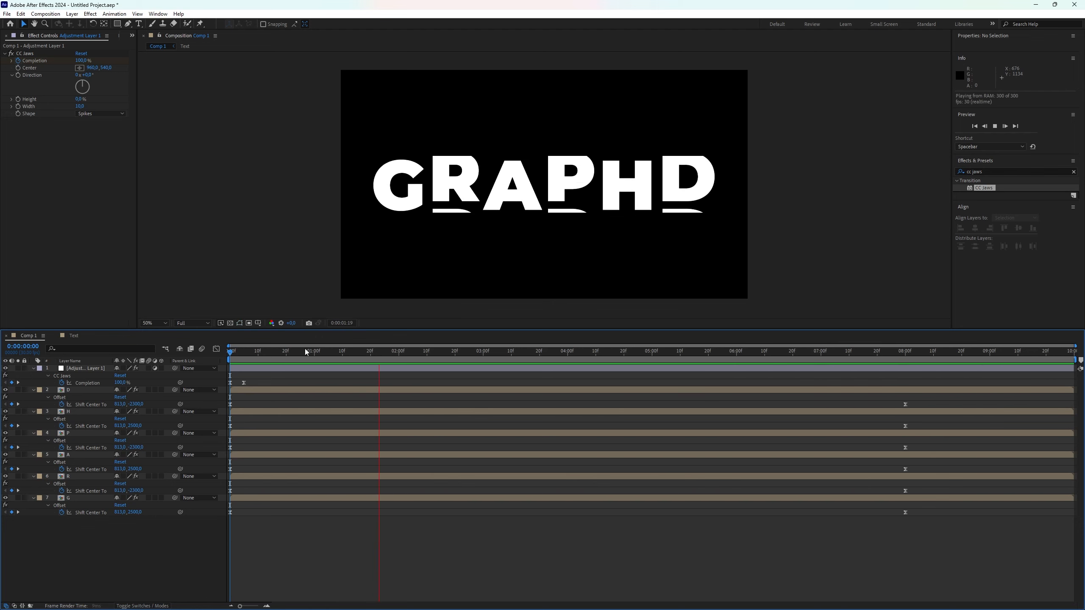
key(space)
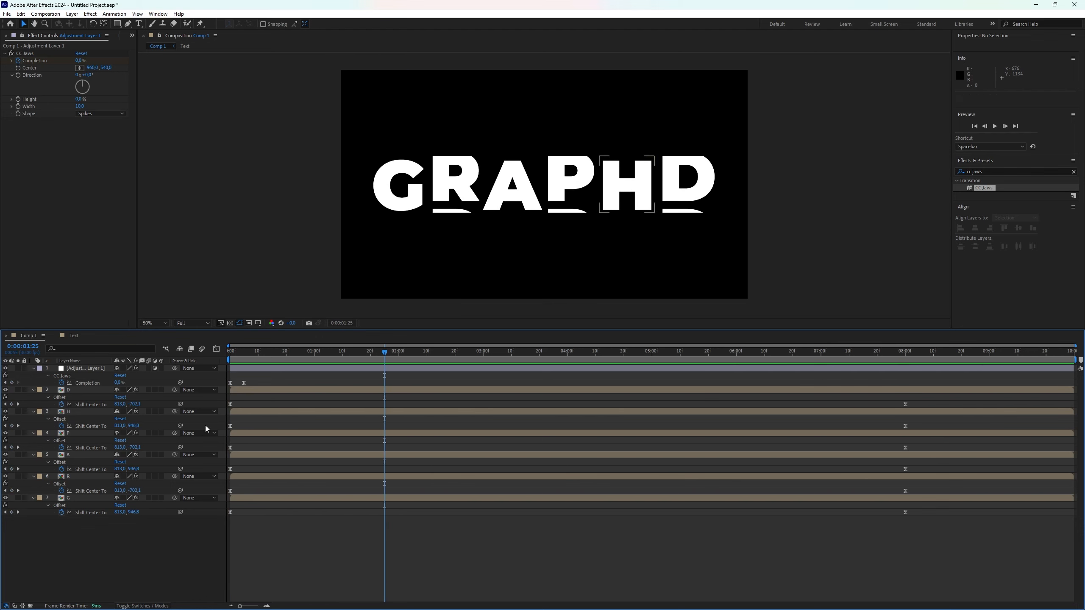
drag(385, 351, 225, 349)
key(space)
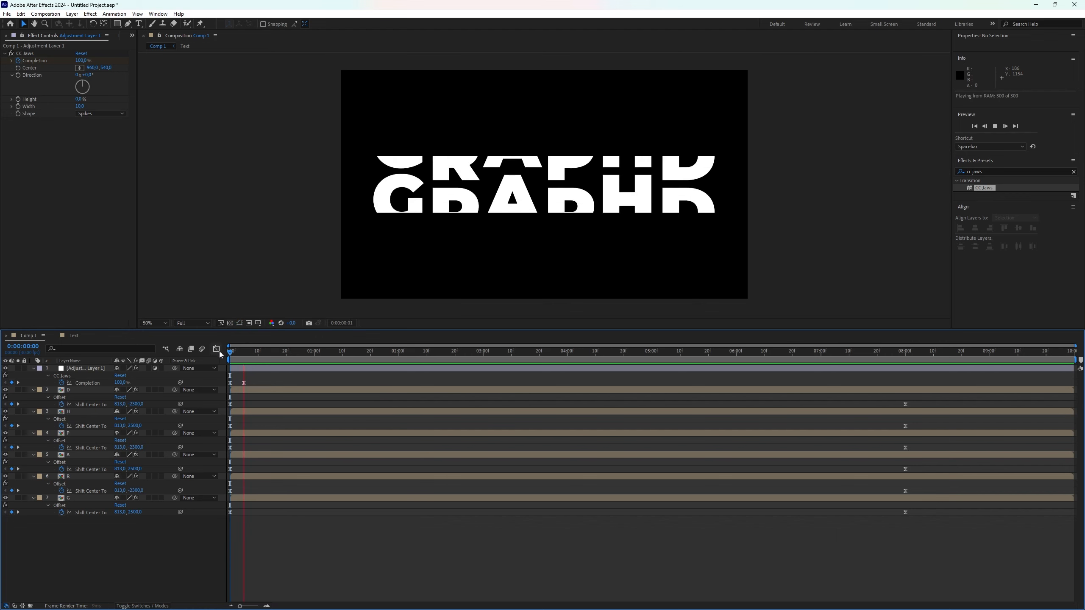
key(space)
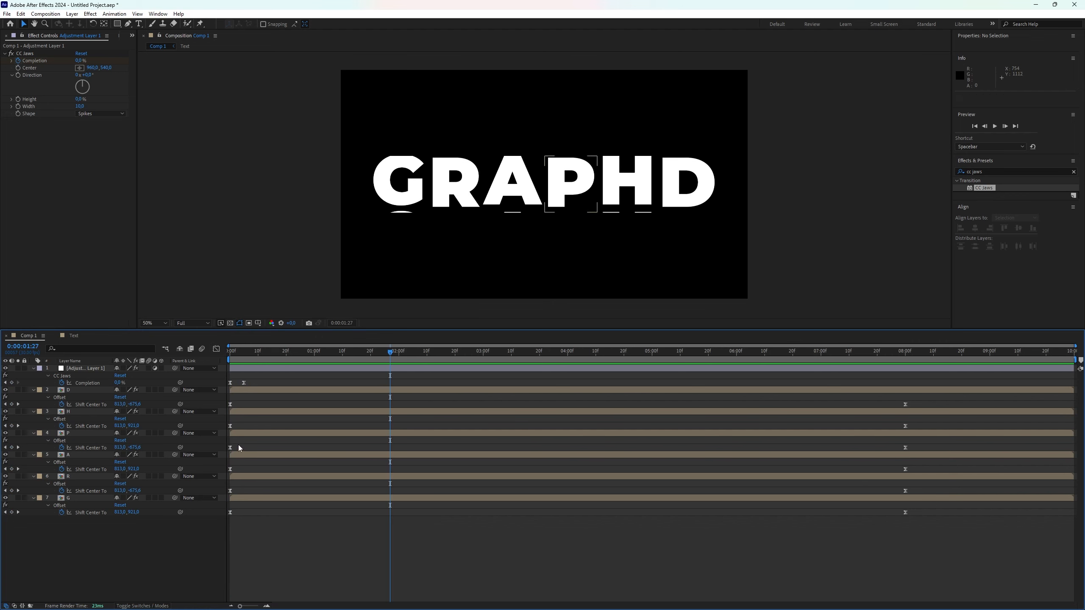
Search for Force Motion Blur, apply CC Force Motion Blur to the adjustment layer, and move it above CC Jaws
click(97, 368)
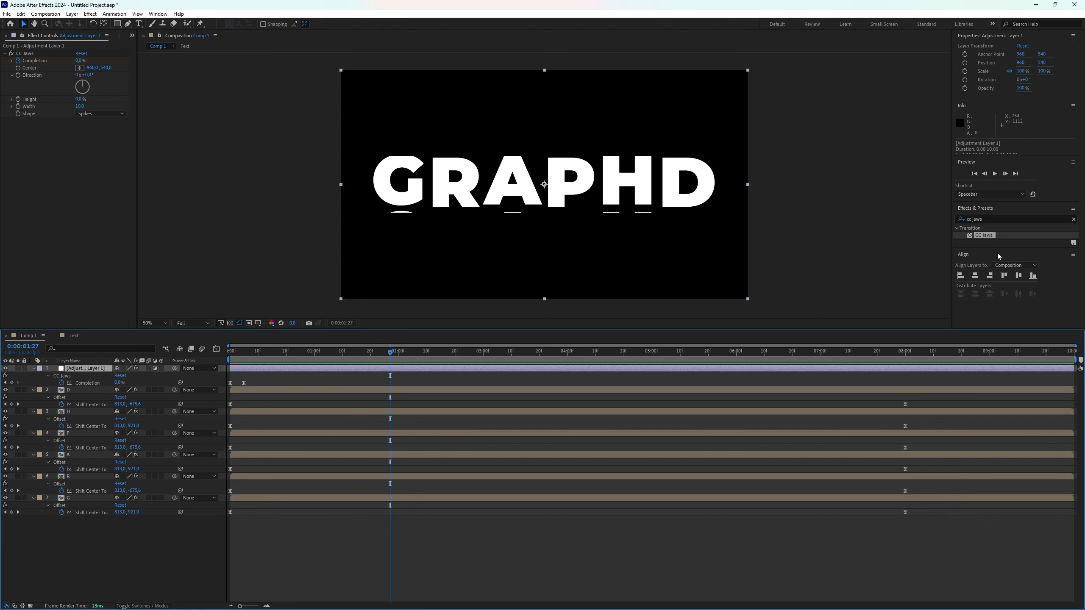
click(982, 218)
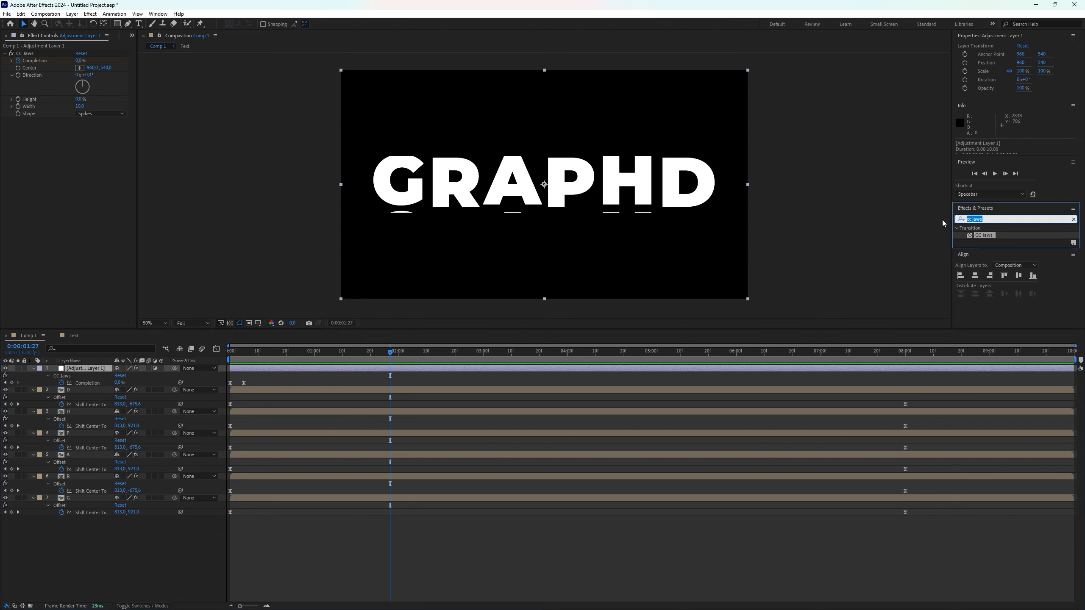
text(f)
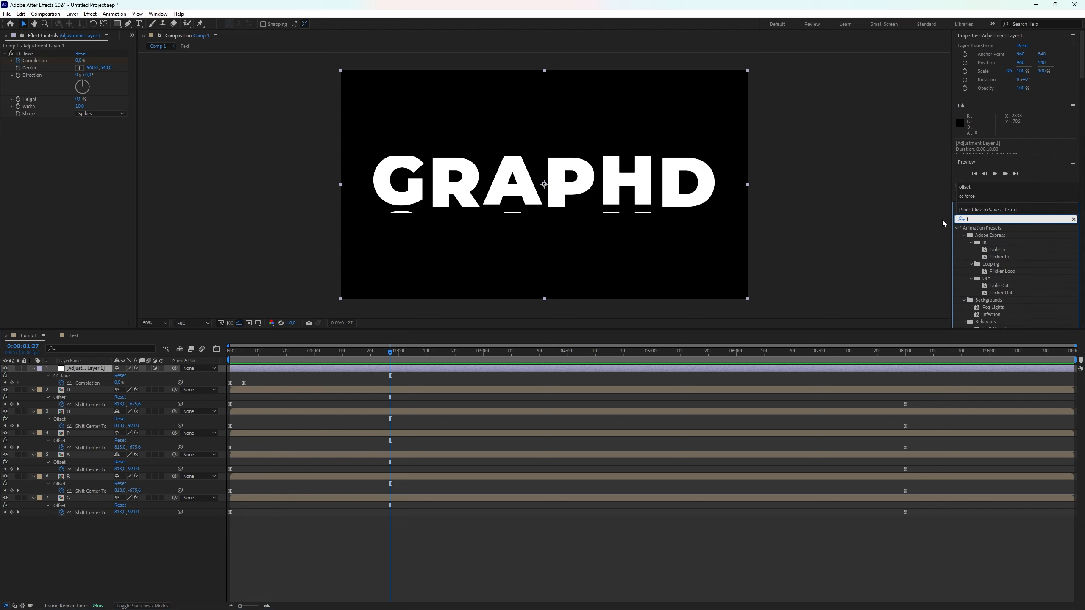
text(orce mp)
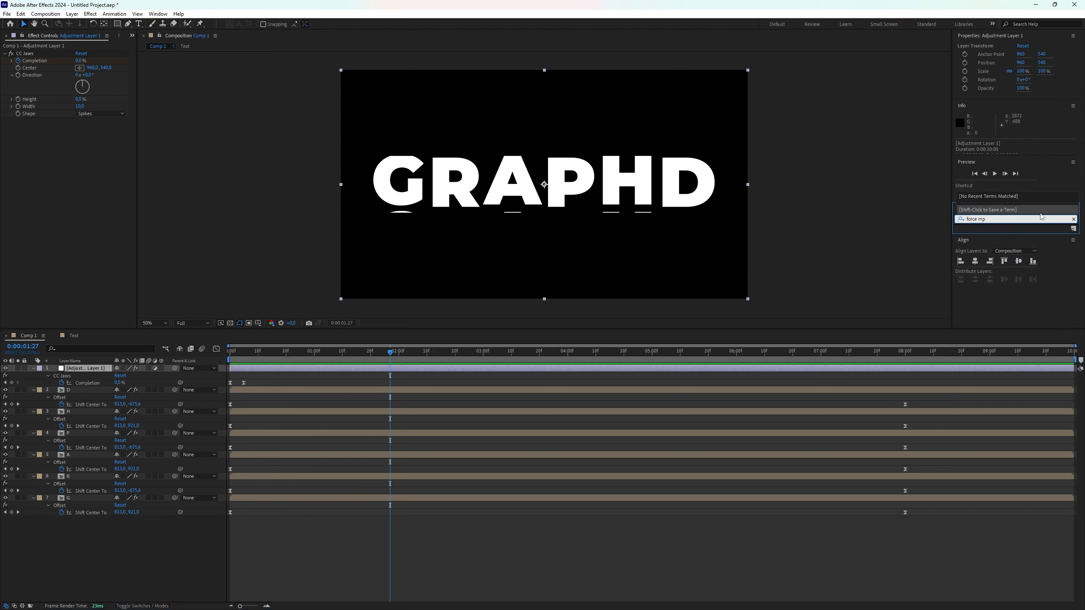
key(BackSpace)
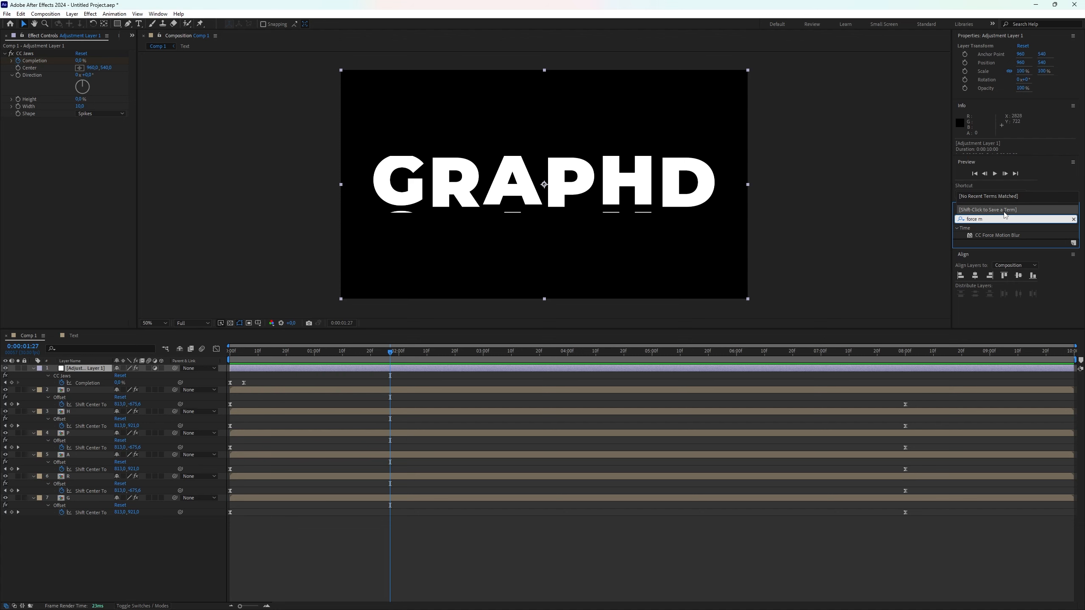
drag(1004, 237, 37, 130)
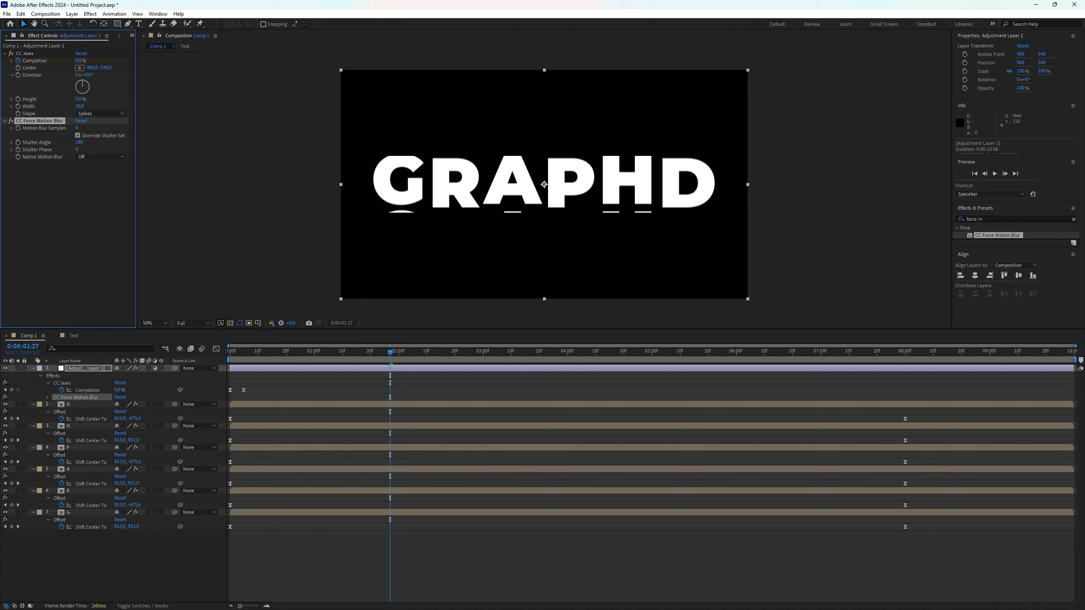
drag(48, 125, 44, 54)
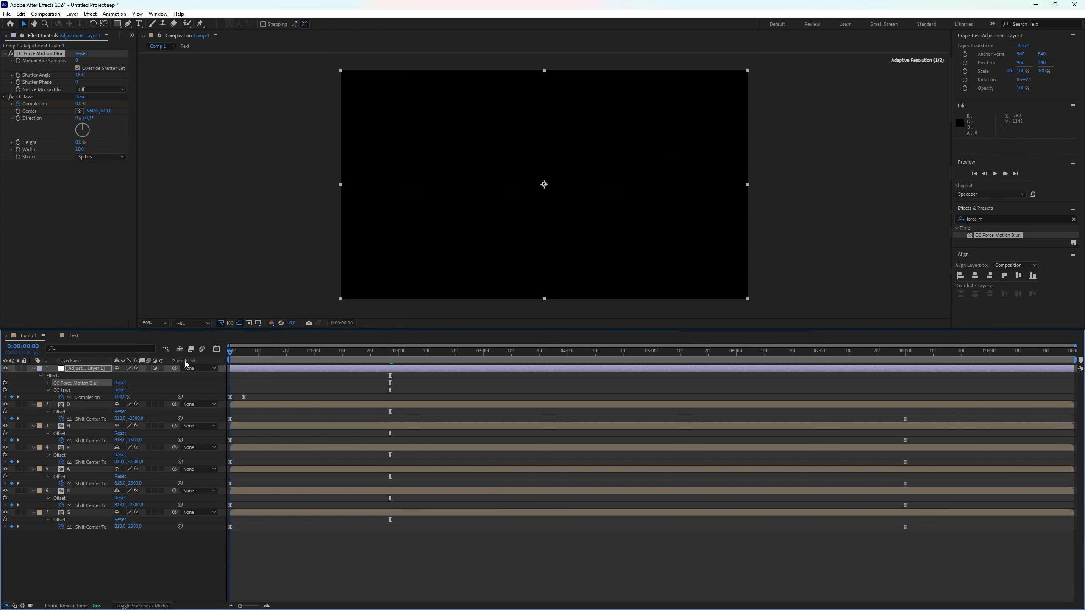
Increase the CC Force Motion Blur Motion Blur Samples value and return to the timeline start
key(Home)
drag(232, 354, 256, 353)
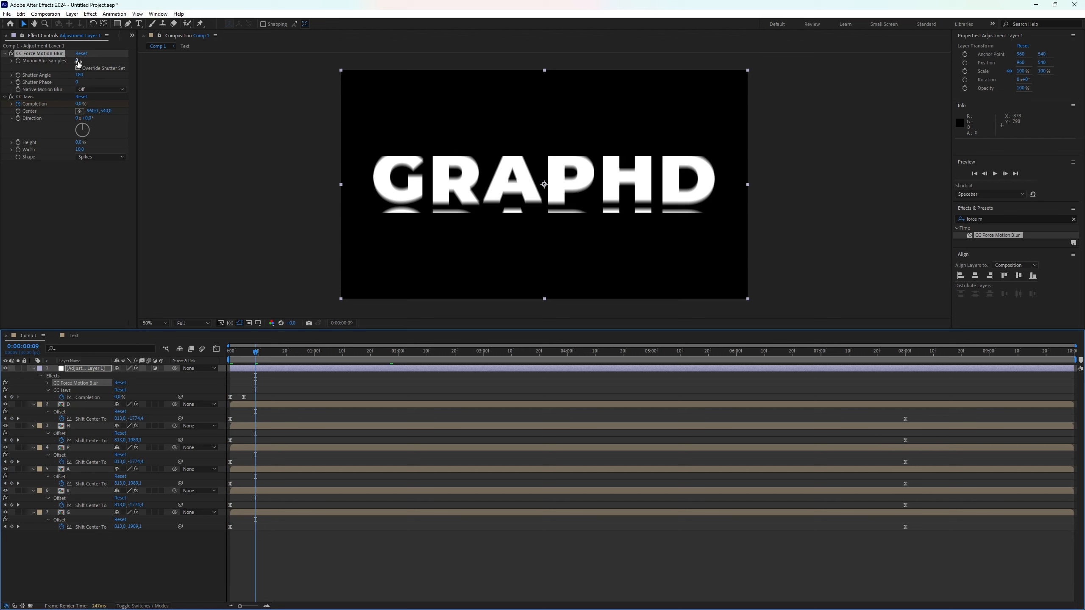
drag(77, 63, 86, 67)
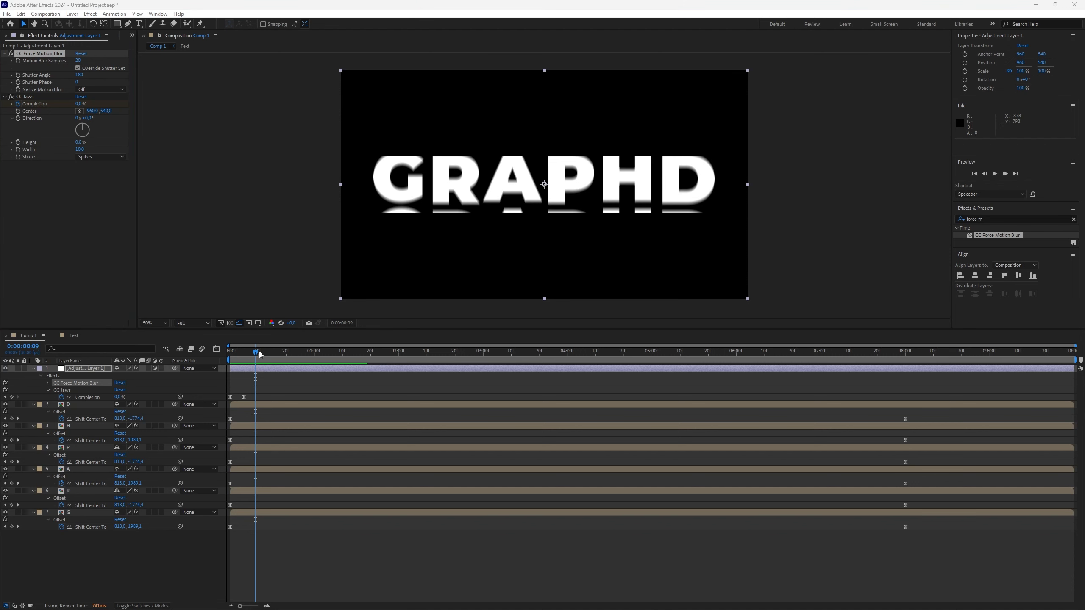
drag(259, 354, 226, 358)
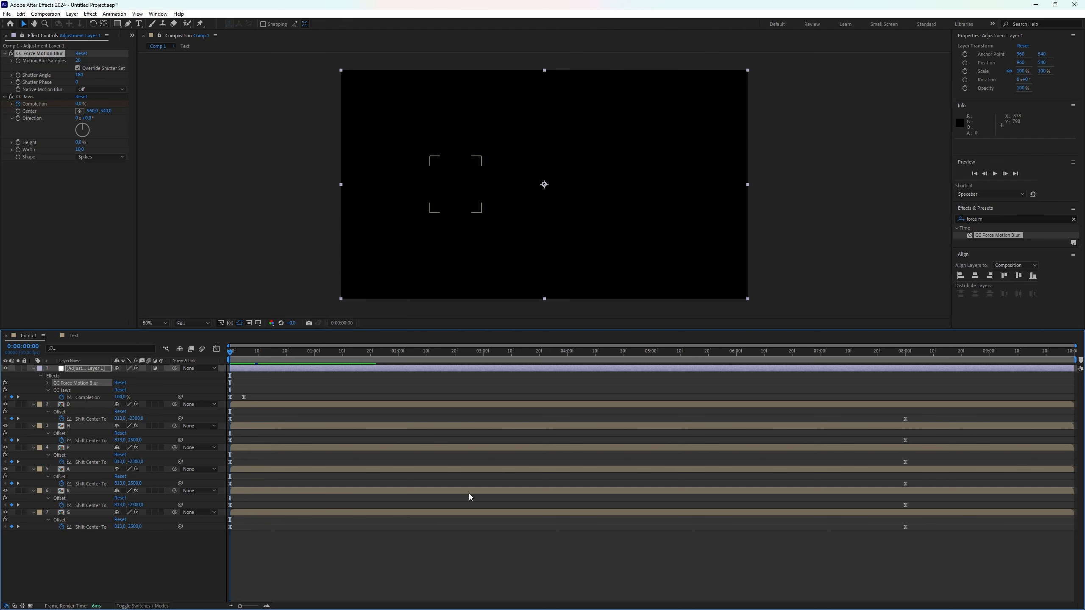
Preview the animation with motion blur applied
key(space)
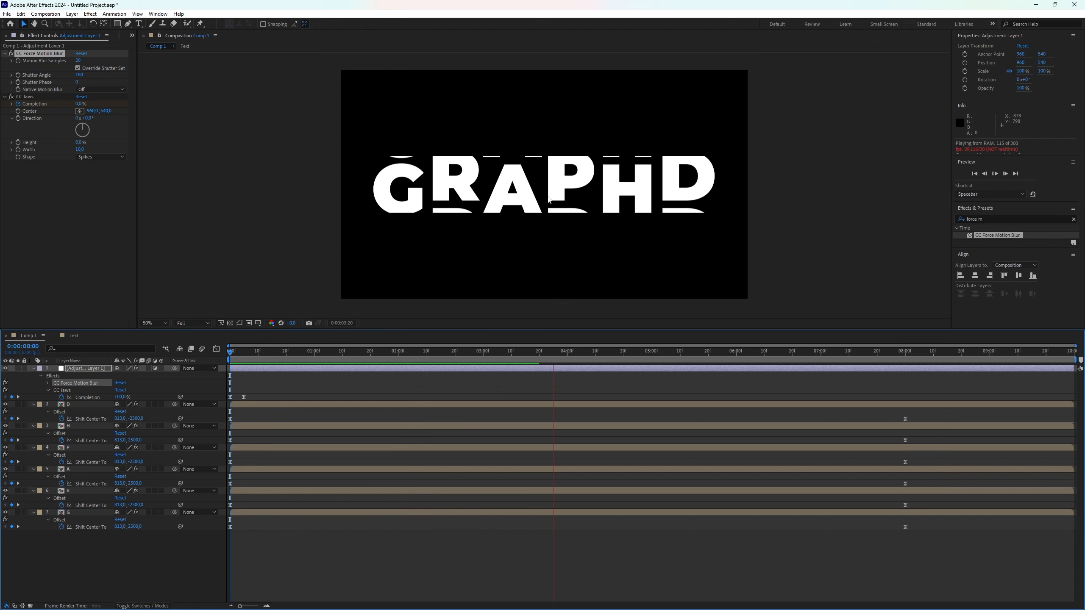
key(space)
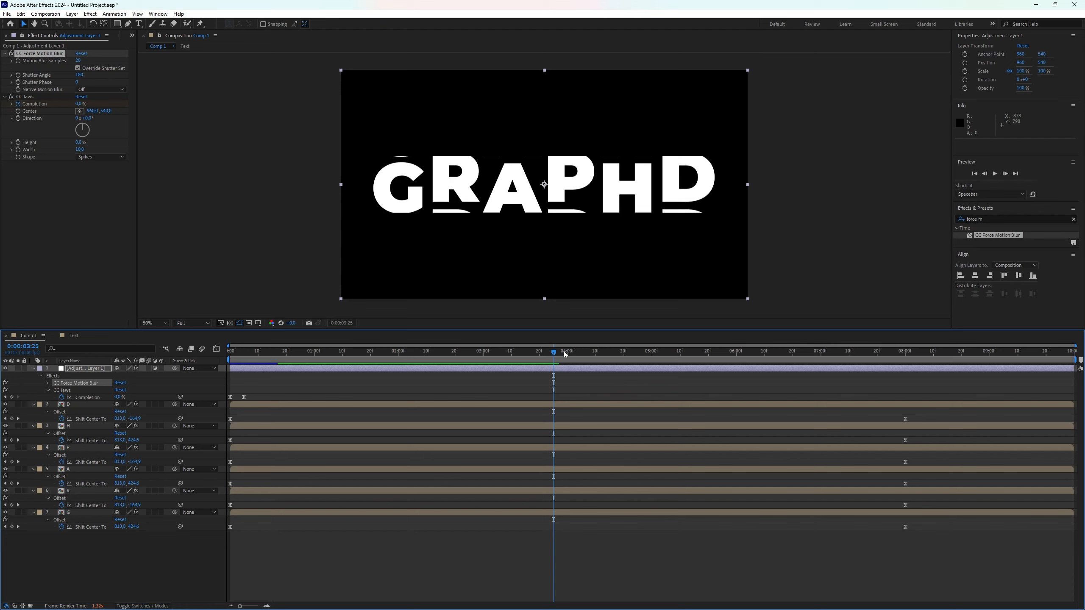
drag(554, 353, 300, 364)
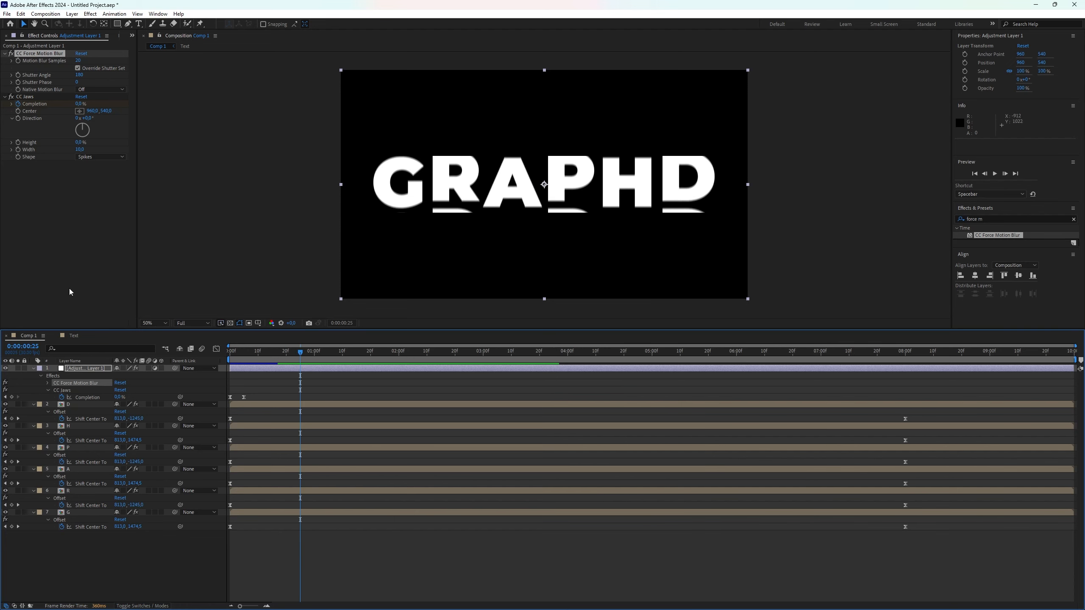
Select all layers and pre-compose them into a new composition named rolling text
mouse_move(231, 421)
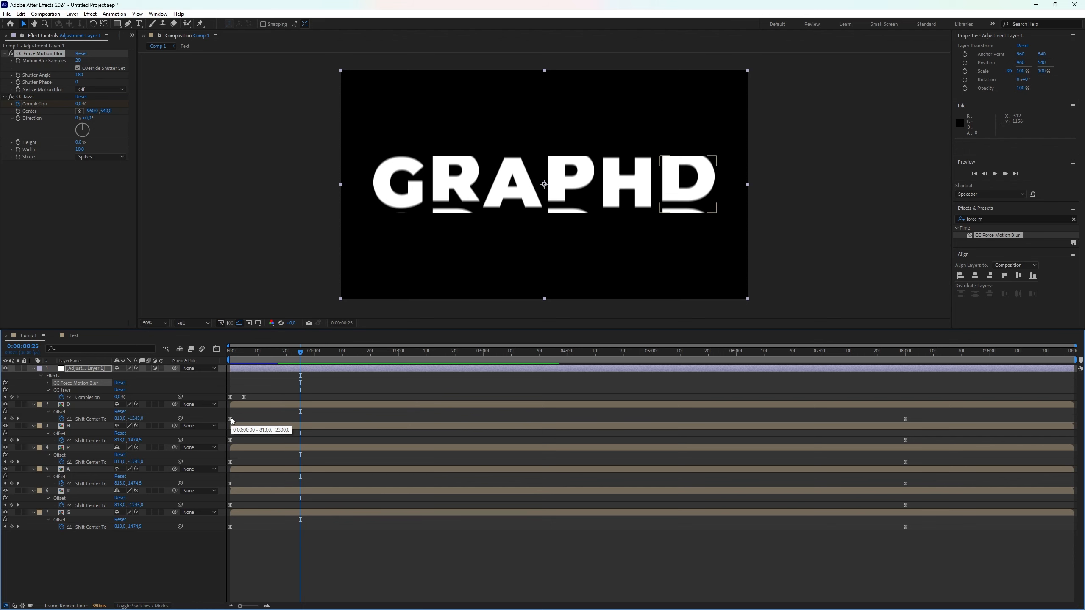
click(96, 556)
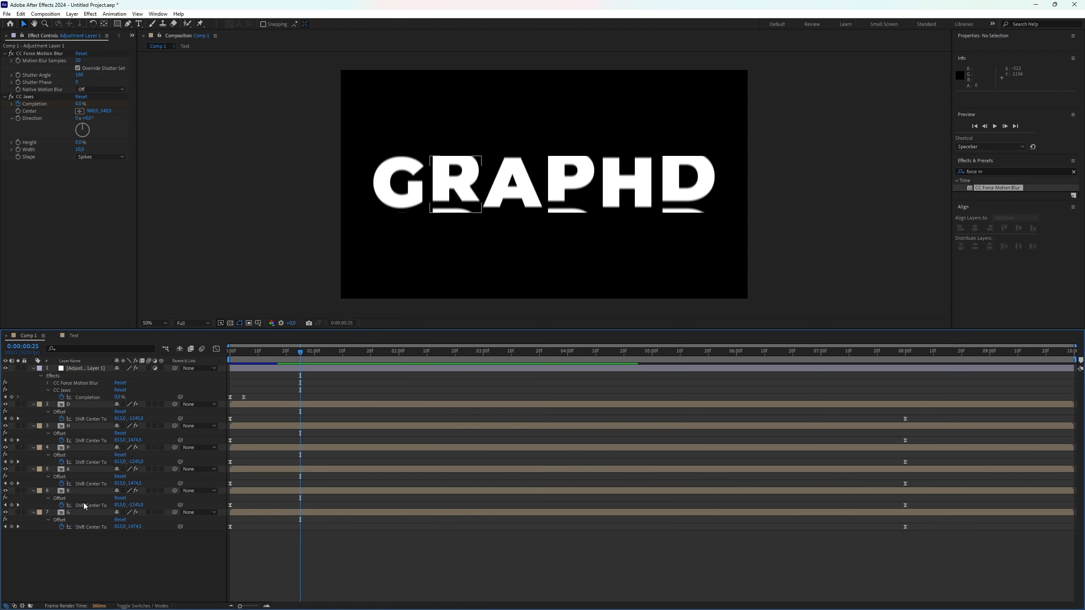
click(76, 513)
shift+click(83, 368)
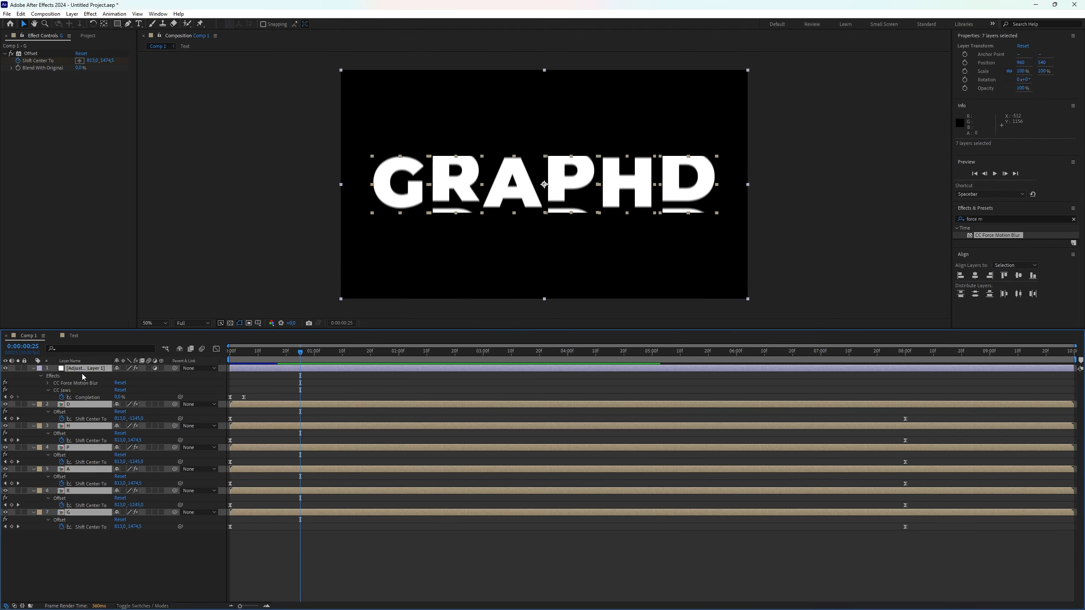
right_click(86, 368)
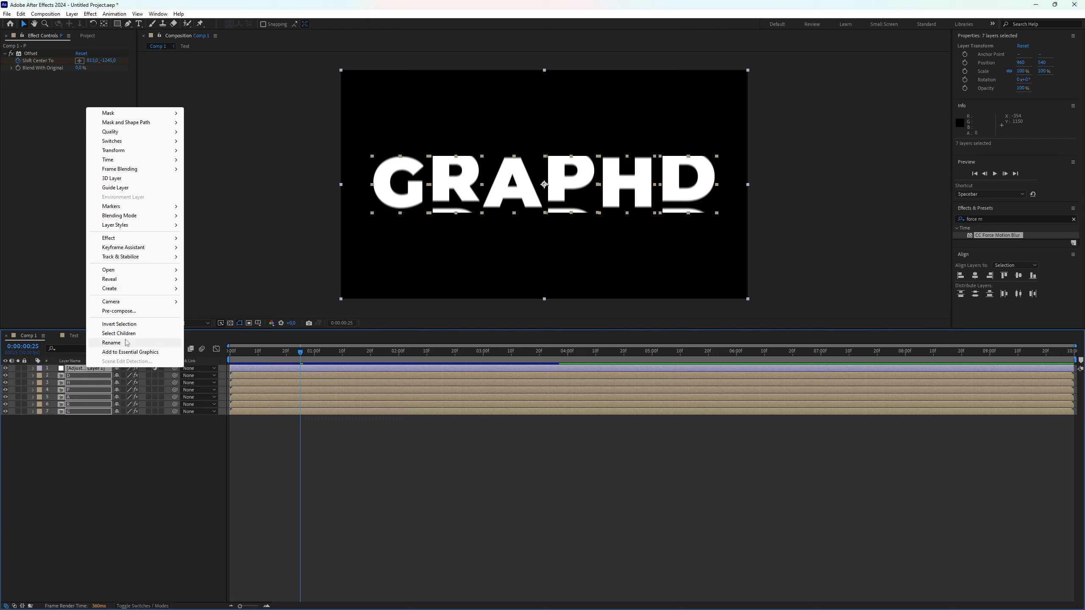
click(143, 312)
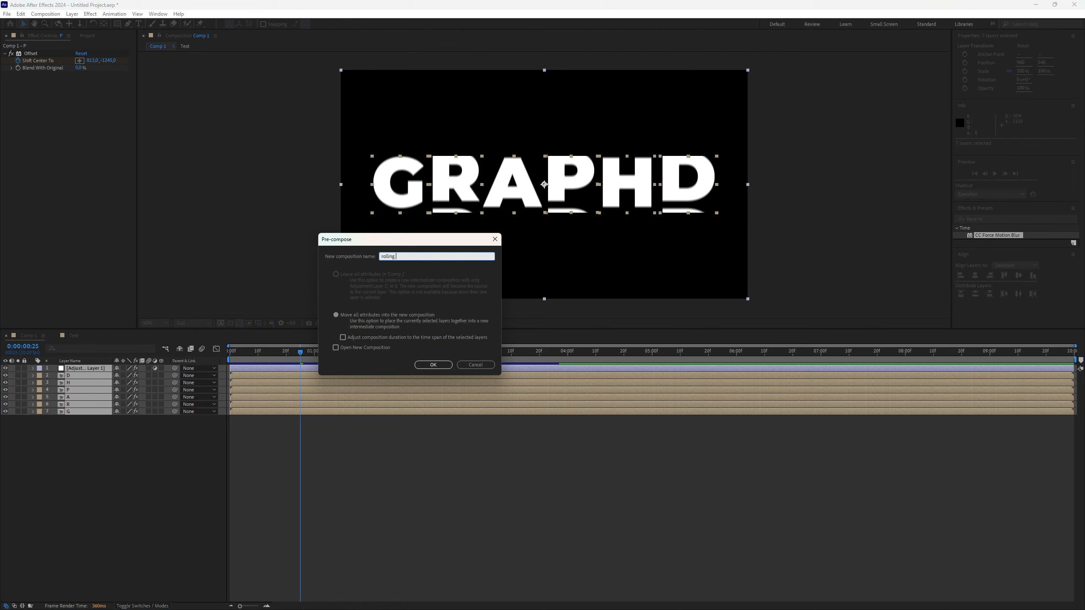
click(433, 364)
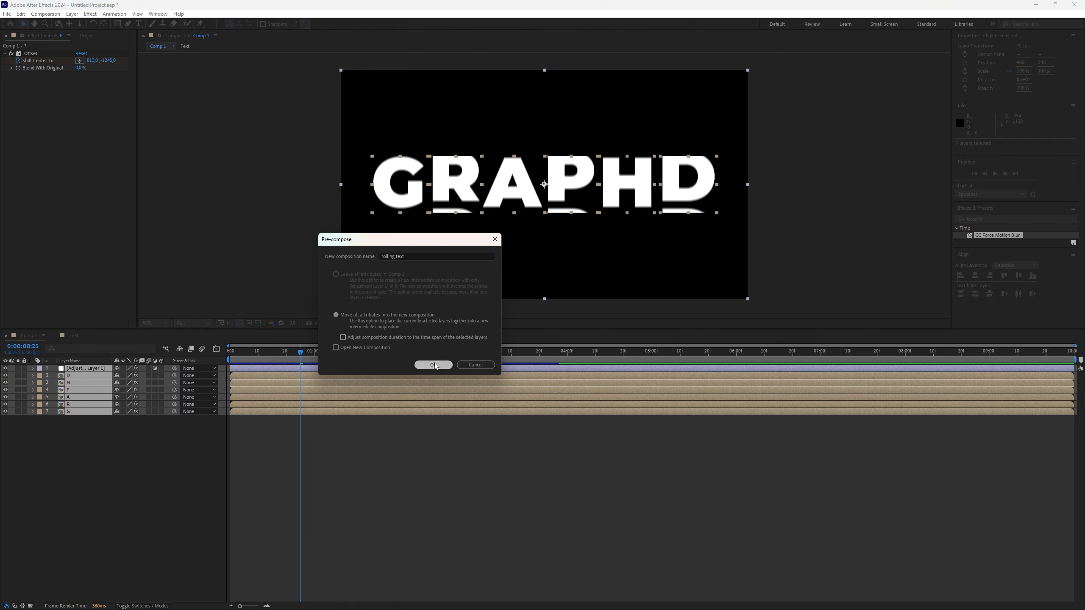
Create a new solid layer colored deep purple
right_click(92, 443)
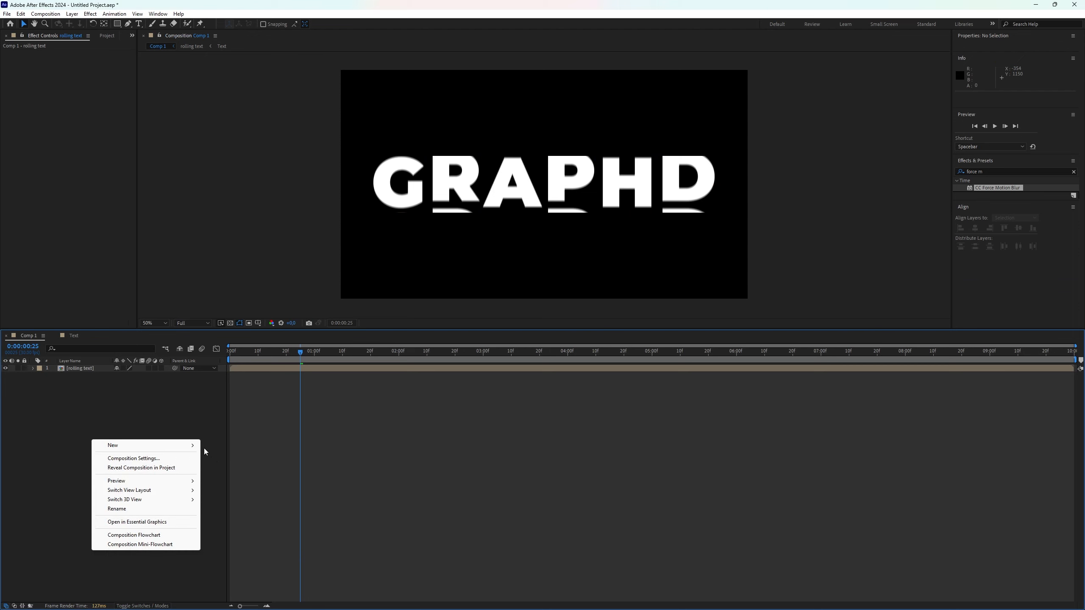
mouse_move(183, 446)
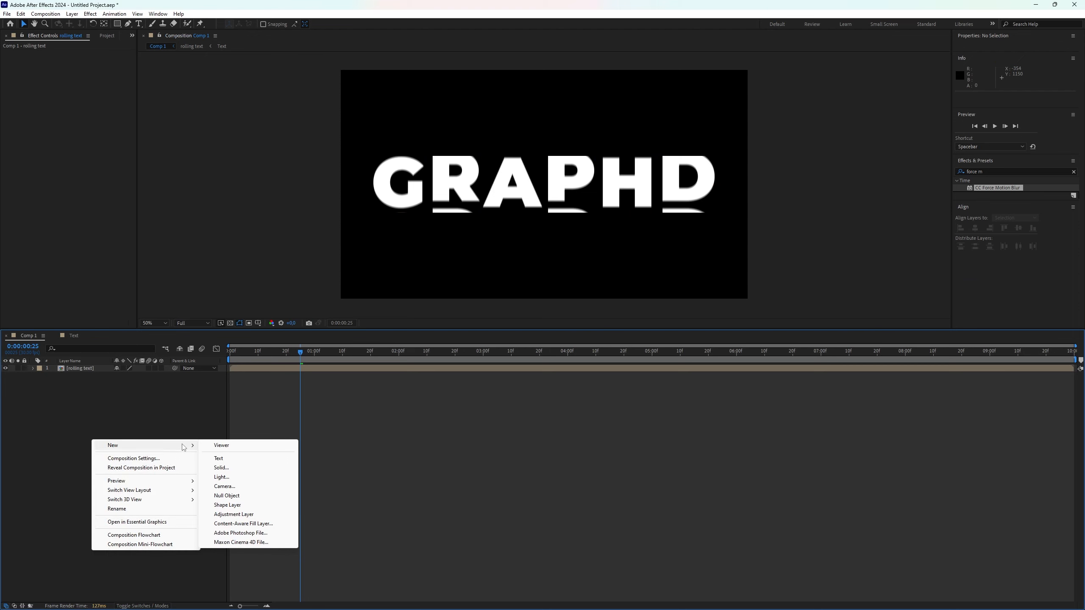
click(233, 469)
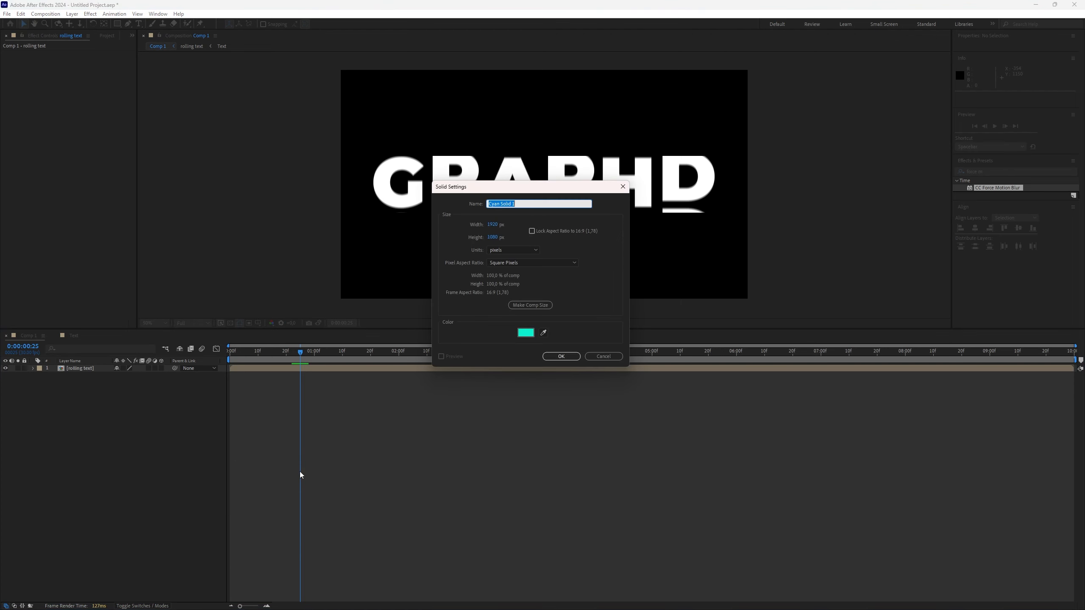
click(526, 333)
click(977, 275)
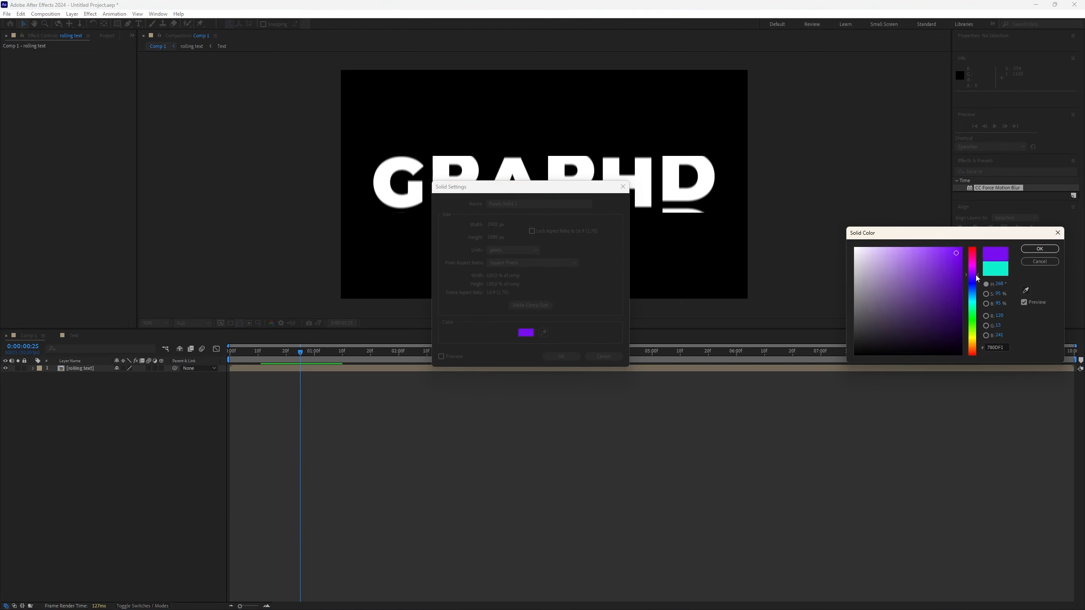
drag(948, 281, 958, 310)
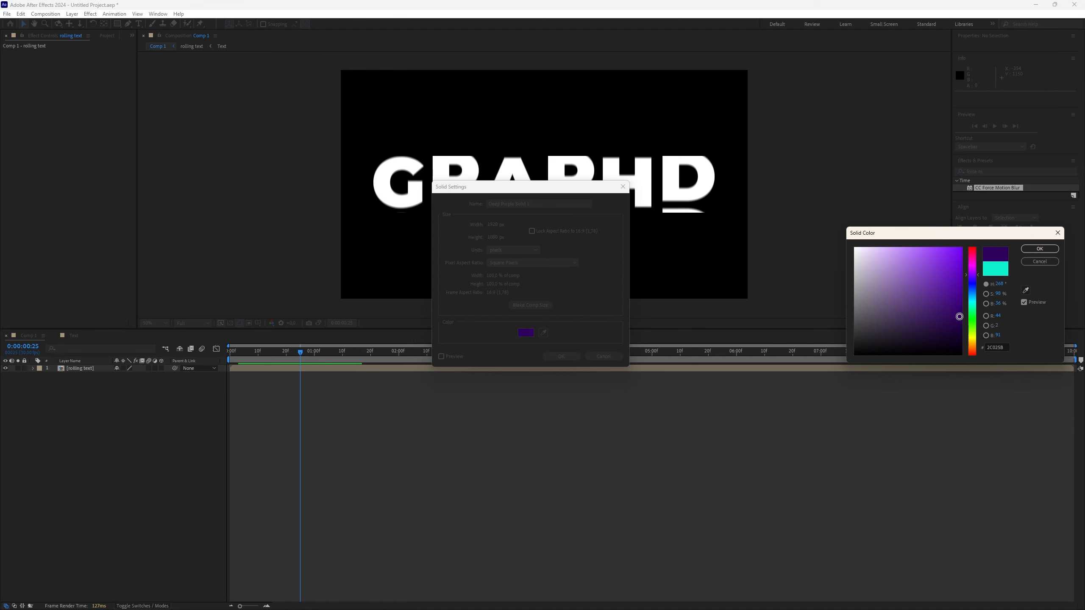
click(1040, 249)
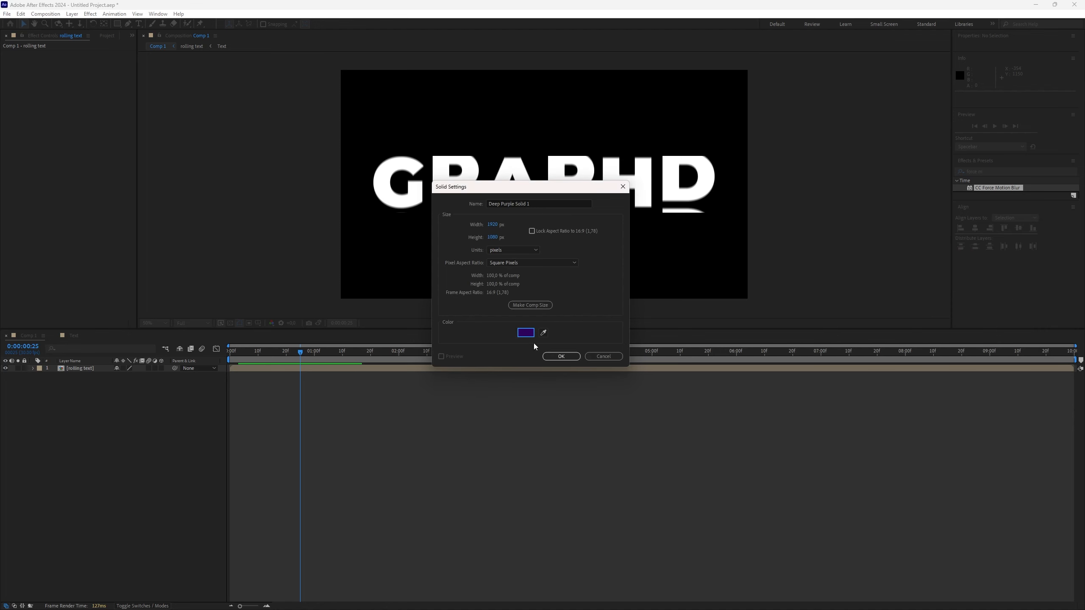
click(561, 357)
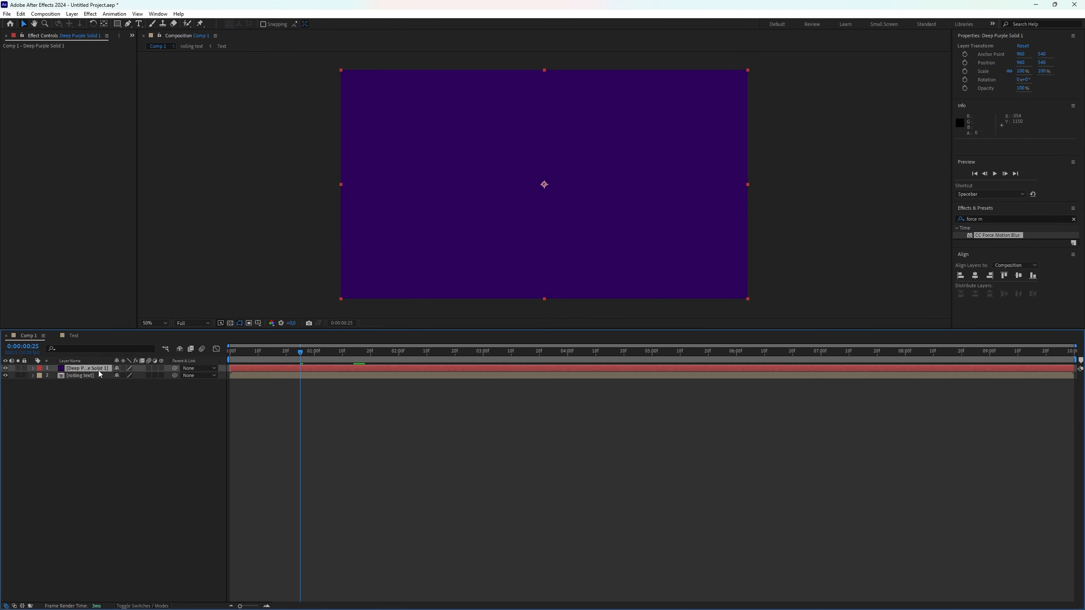
Move the purple solid beneath the rolling text layer as a background and return to the timeline start
drag(99, 372, 101, 394)
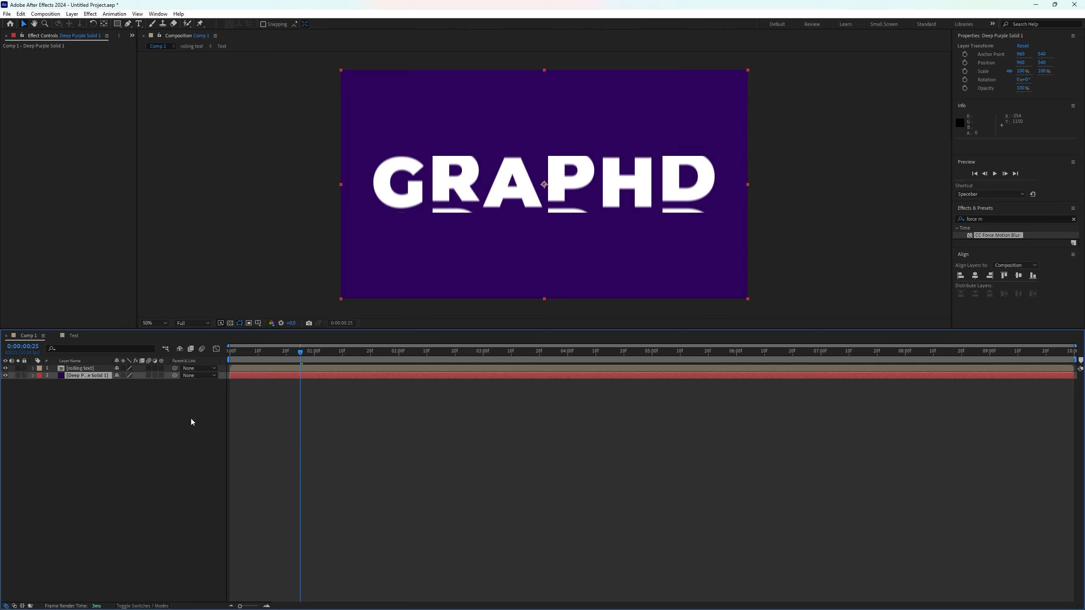
drag(300, 355, 210, 372)
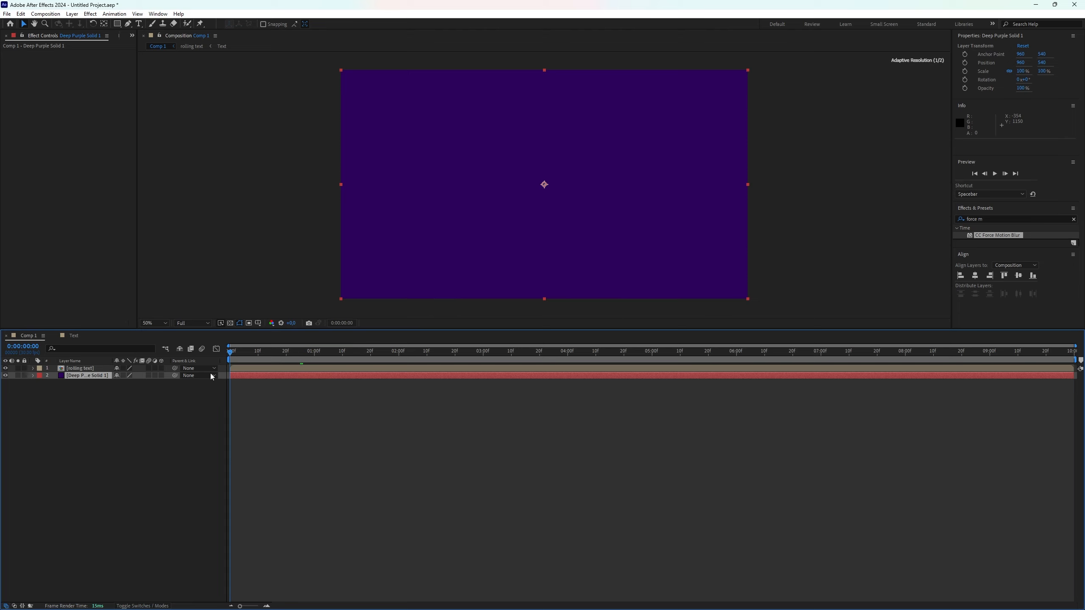
Preview the animation over the purple background
key(space)
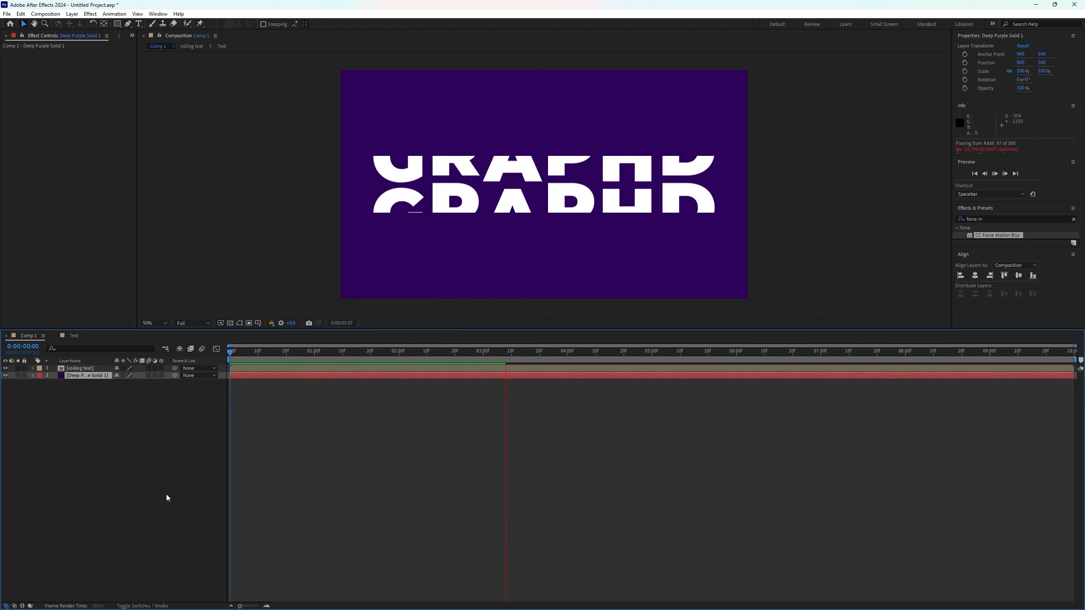
key(space)
Open the export options for the composition
click(7, 13)
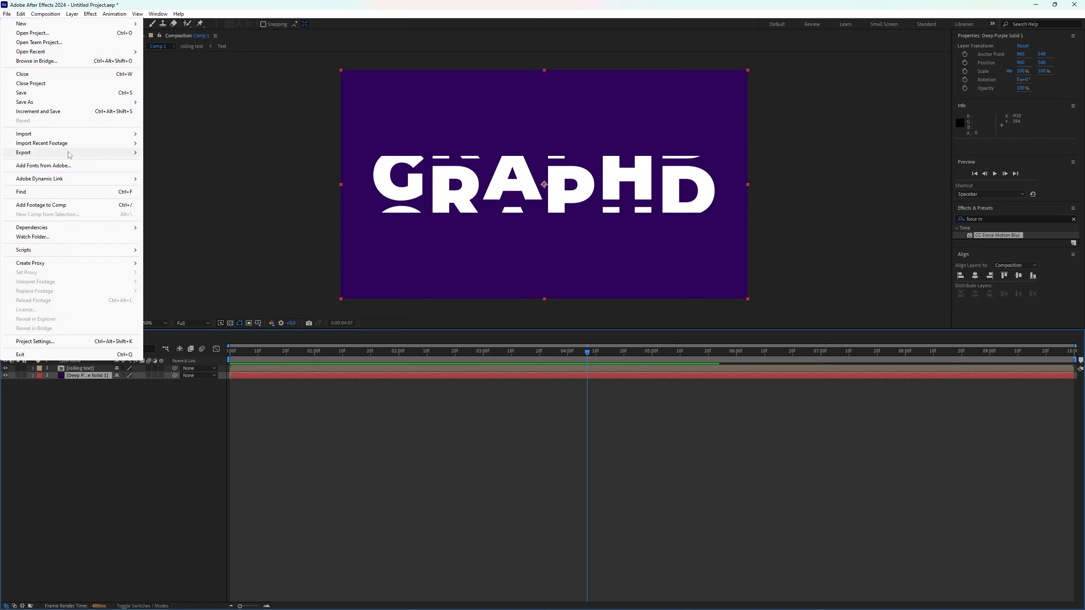
mouse_move(69, 155)
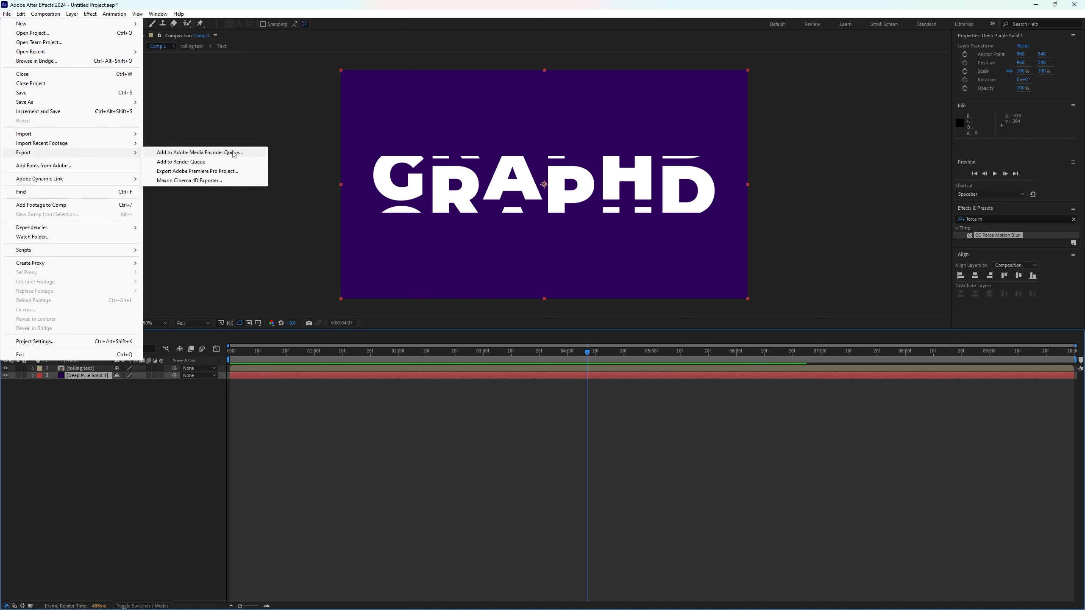